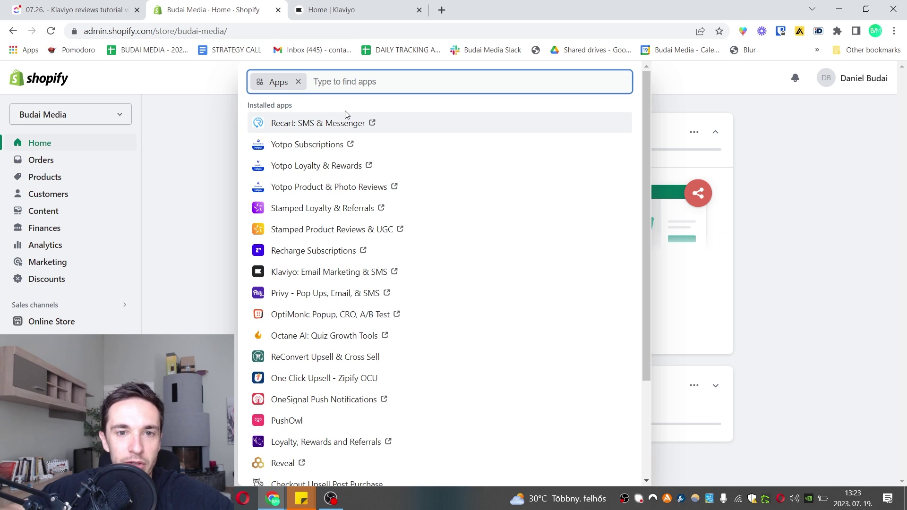
# Step: Search the Shopify App Store for 'klaviyo reviews' and add the Klaviyo Reviews app to the store
pyautogui.write('klaviyo reviews')
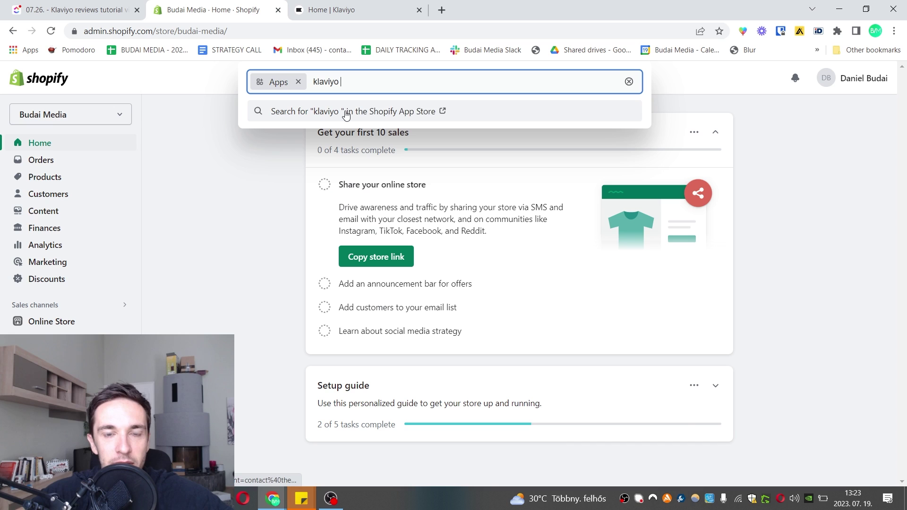
pyautogui.press('Return')
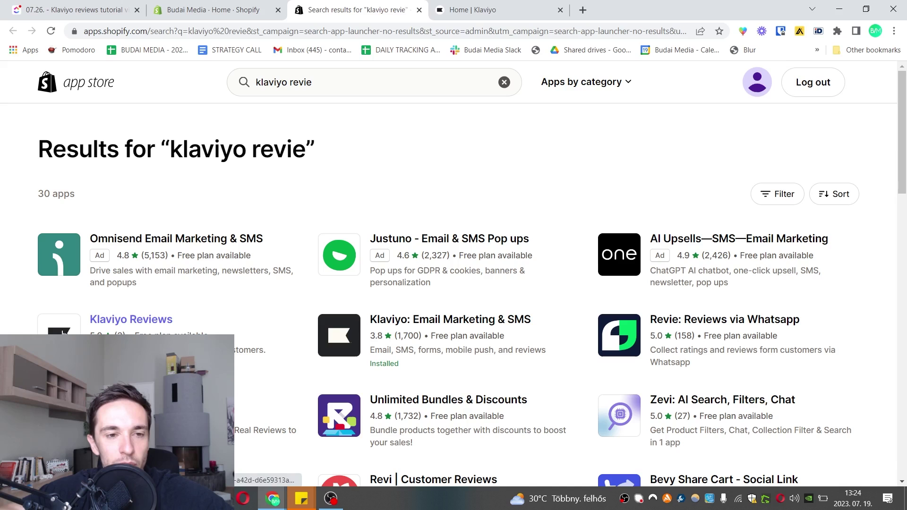
pyautogui.click(104, 323)
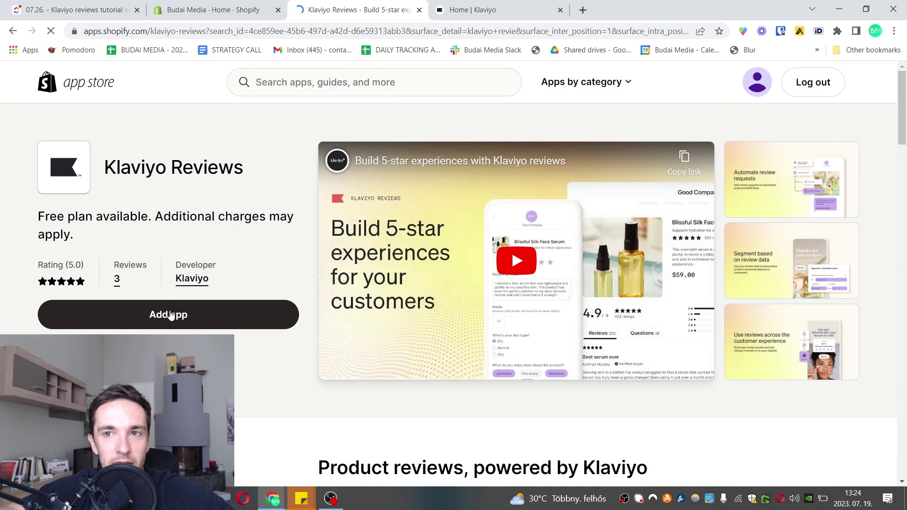
pyautogui.scroll(10, 654, 208)
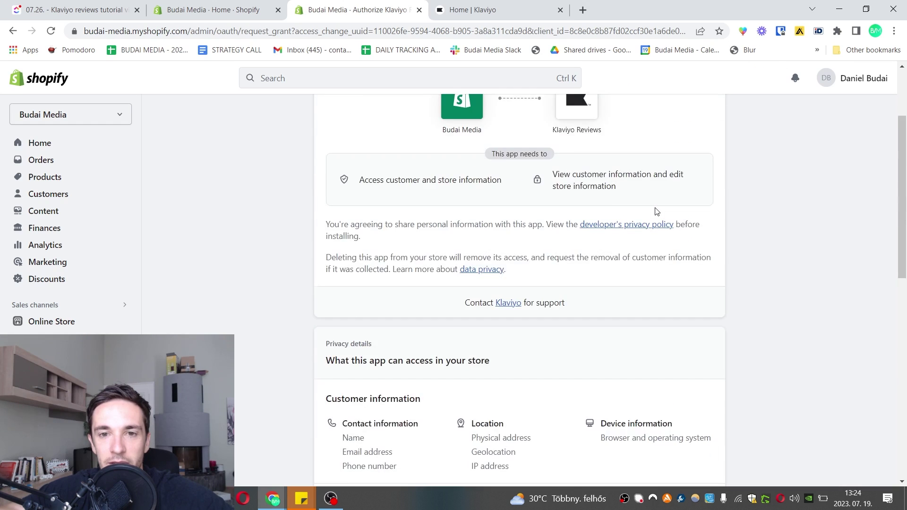
pyautogui.click(685, 117)
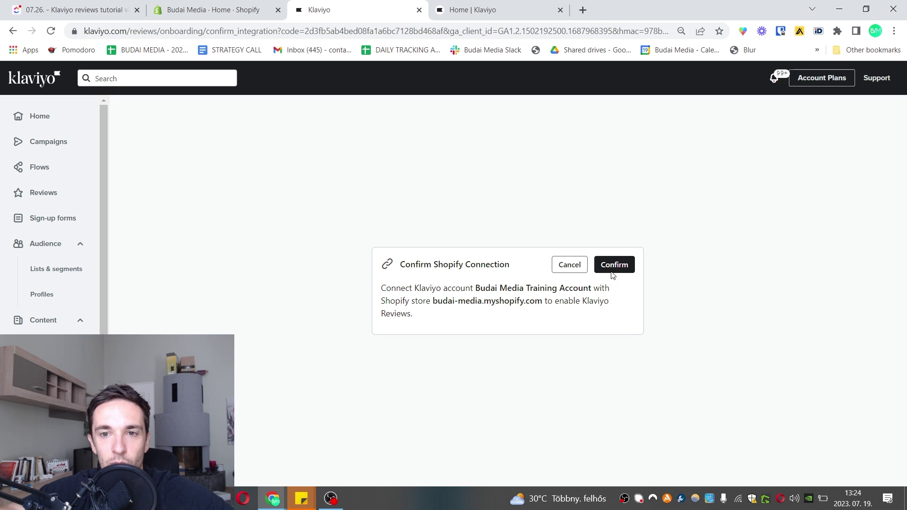
pyautogui.click(614, 265)
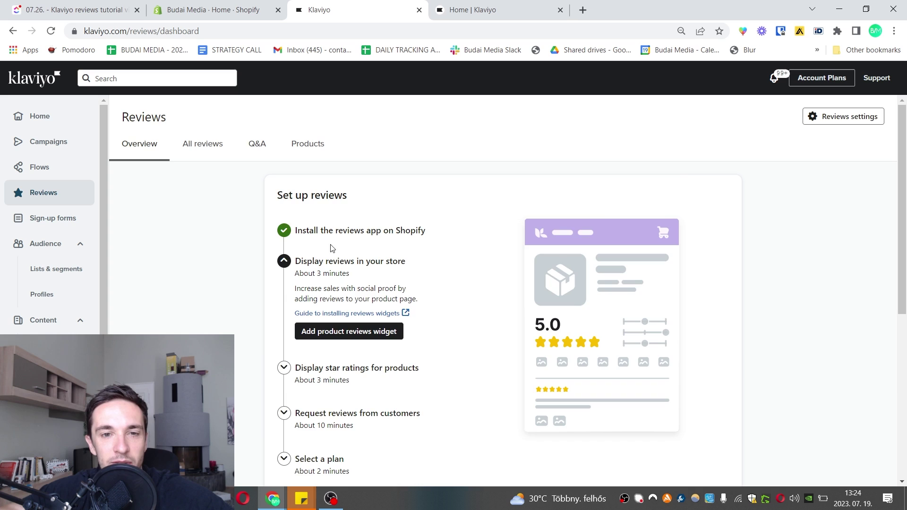
pyautogui.scroll(-1, 347, 290)
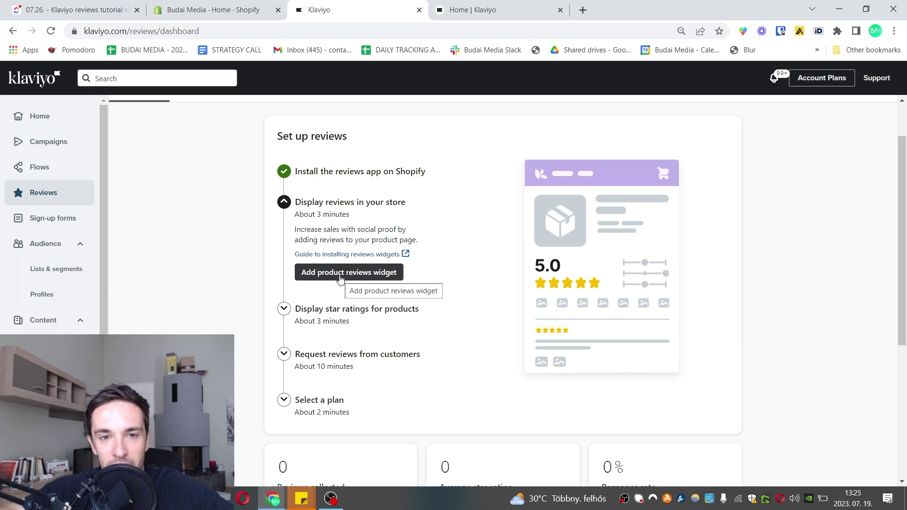
# Step: Start adding the product reviews widget and compare the vintage and Shopify 2.0 installation instructions
pyautogui.click(332, 273)
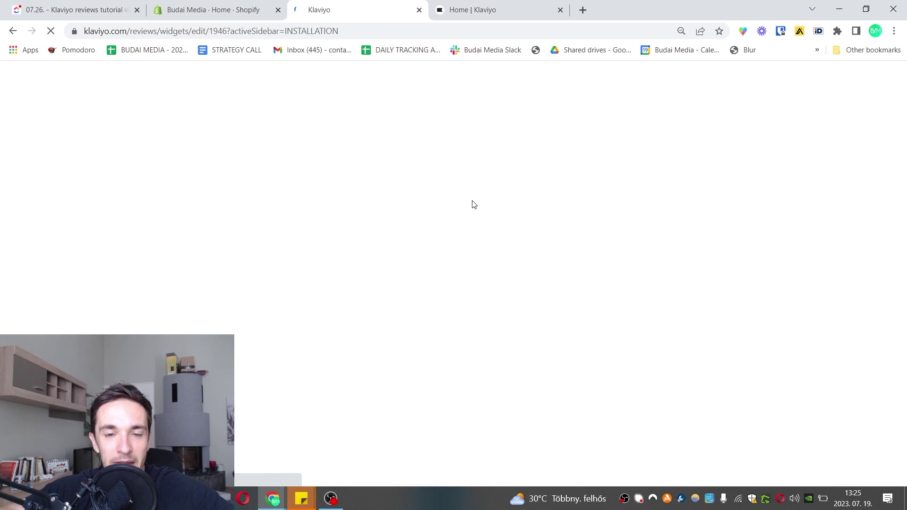
pyautogui.scroll(-2, 432, 360)
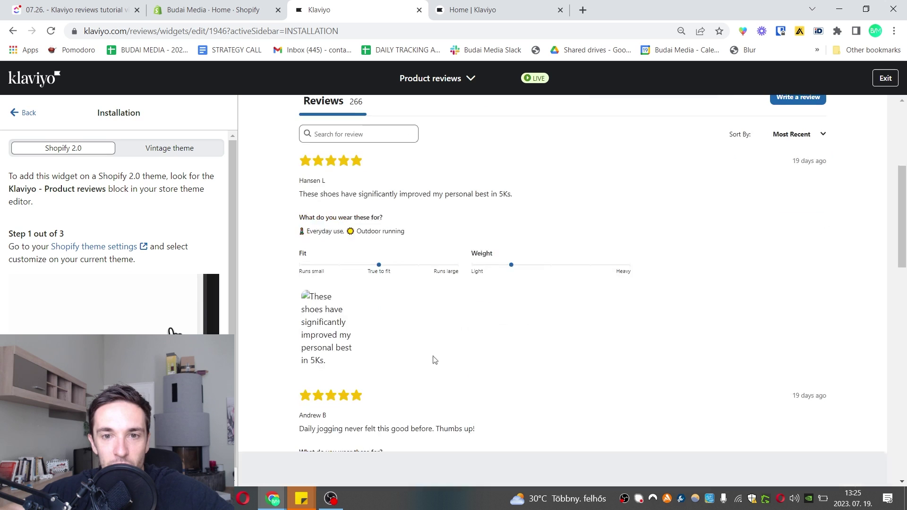
pyautogui.scroll(-1, 406, 318)
pyautogui.scroll(-12, 406, 319)
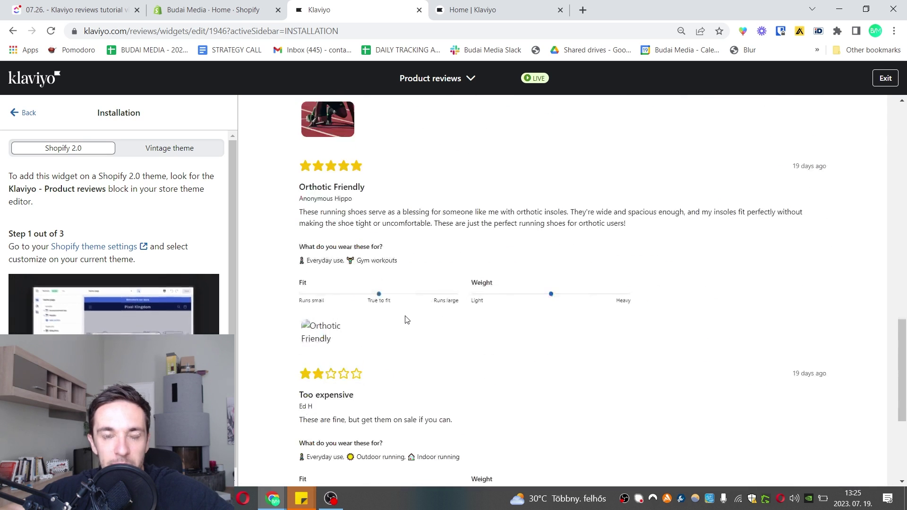
pyautogui.scroll(10, 411, 318)
pyautogui.scroll(7, 417, 319)
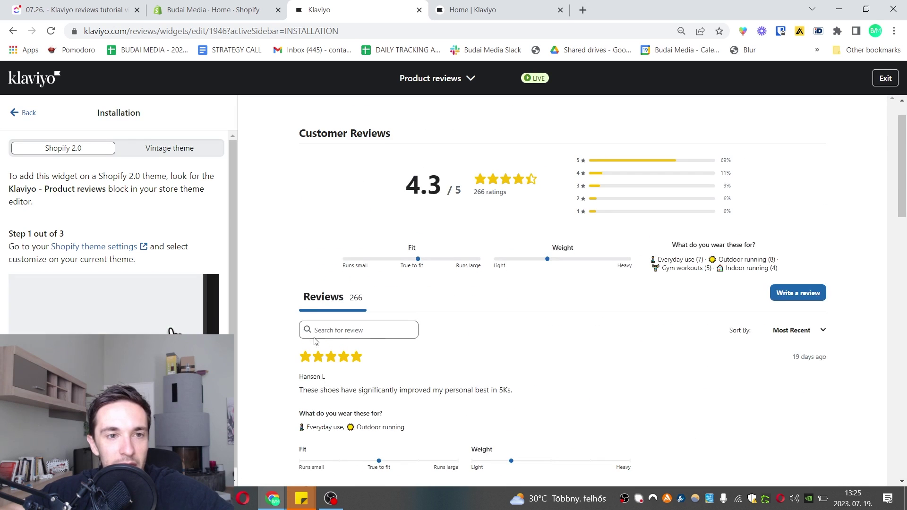
pyautogui.scroll(-4, 307, 350)
pyautogui.scroll(-1, 175, 325)
pyautogui.scroll(1, 172, 324)
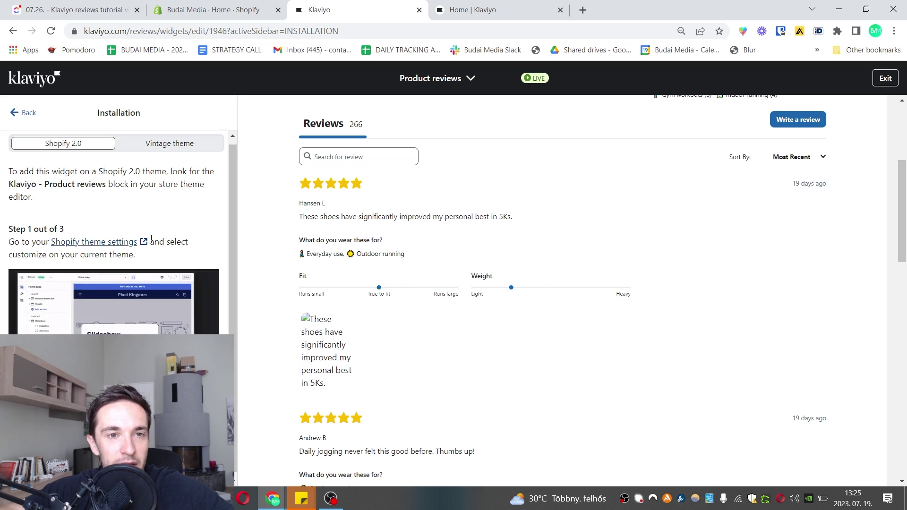
pyautogui.click(159, 148)
pyautogui.click(63, 152)
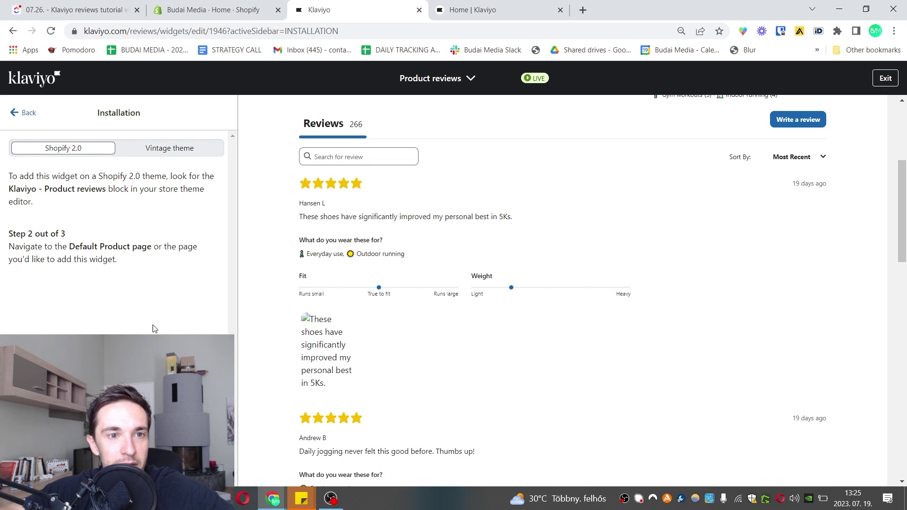
# Step: Highlight the Default Product page, Step 2 and Step 3 placement instructions in the guide
pyautogui.moveTo(62, 246); pyautogui.dragTo(188, 247)
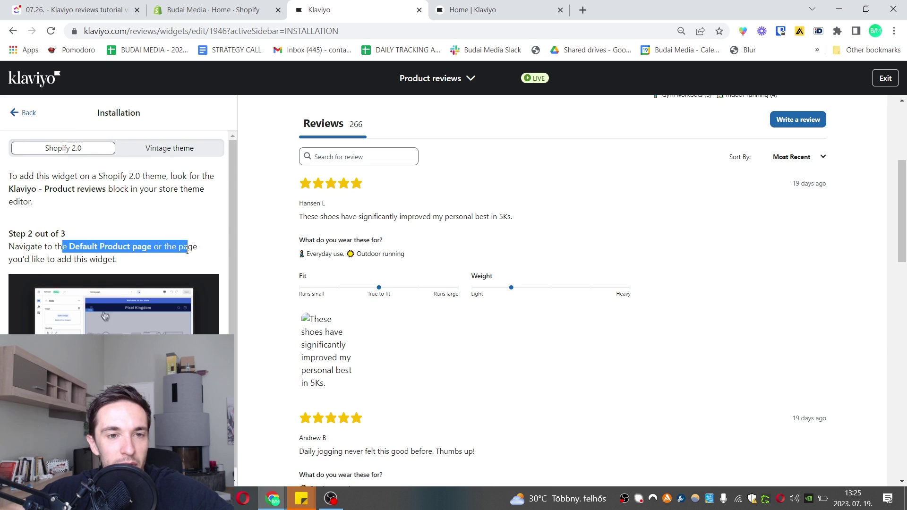
pyautogui.click(158, 261)
pyautogui.moveTo(82, 260); pyautogui.dragTo(118, 259)
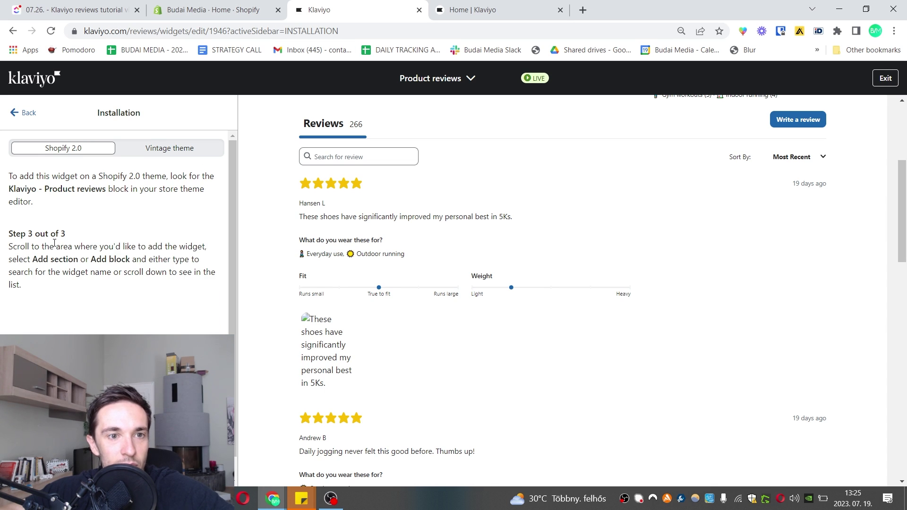
pyautogui.moveTo(55, 246); pyautogui.dragTo(173, 248)
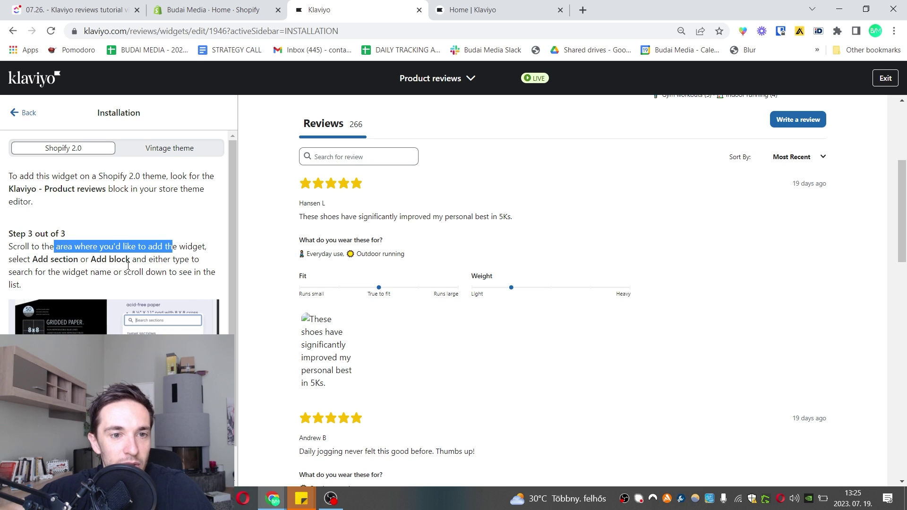
# Step: Open the store's Shopify themes page and launch the editor for the current Debut theme
pyautogui.click(137, 246)
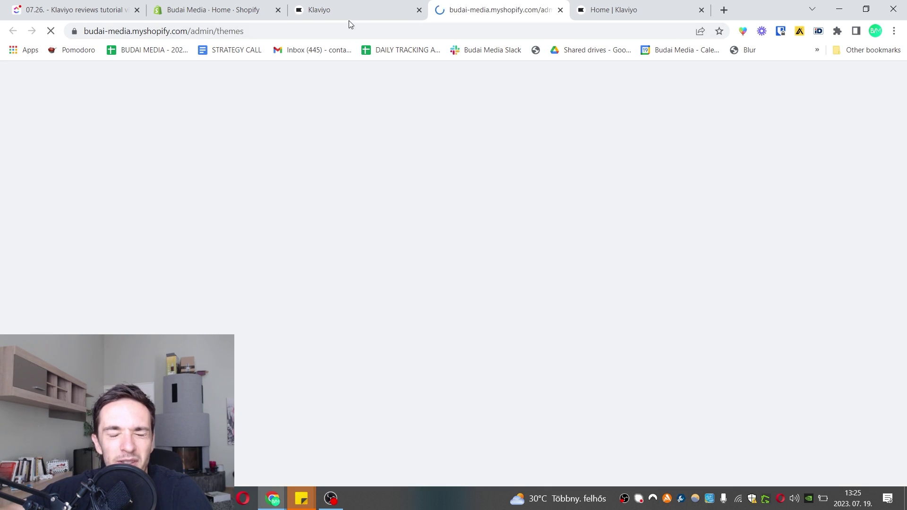
pyautogui.click(359, 9)
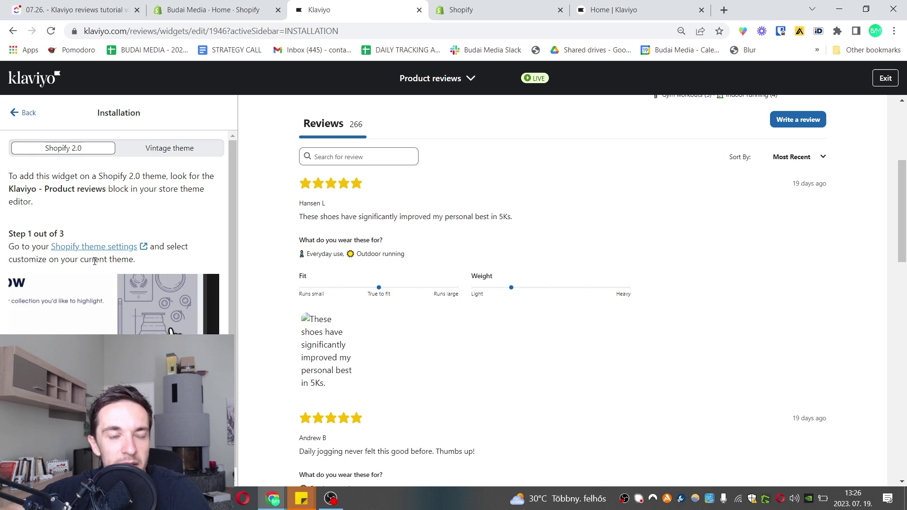
pyautogui.click(472, 10)
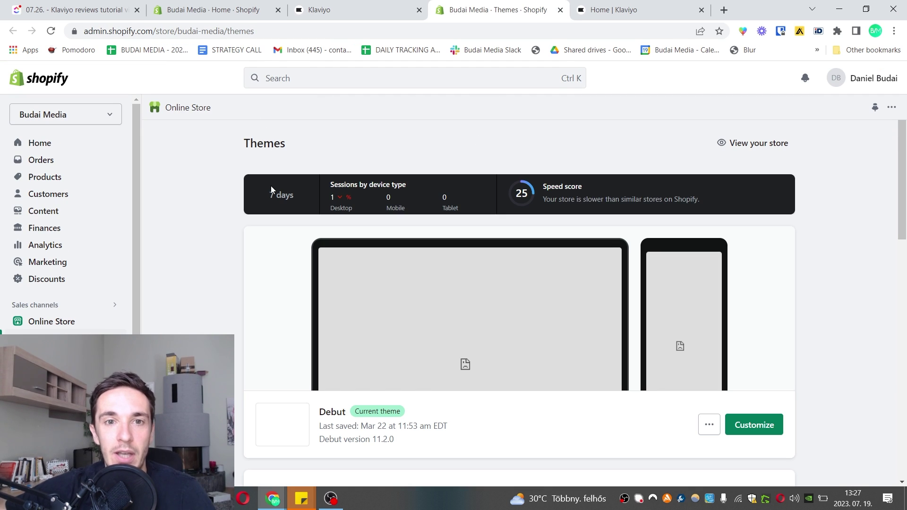
pyautogui.scroll(-3, 358, 317)
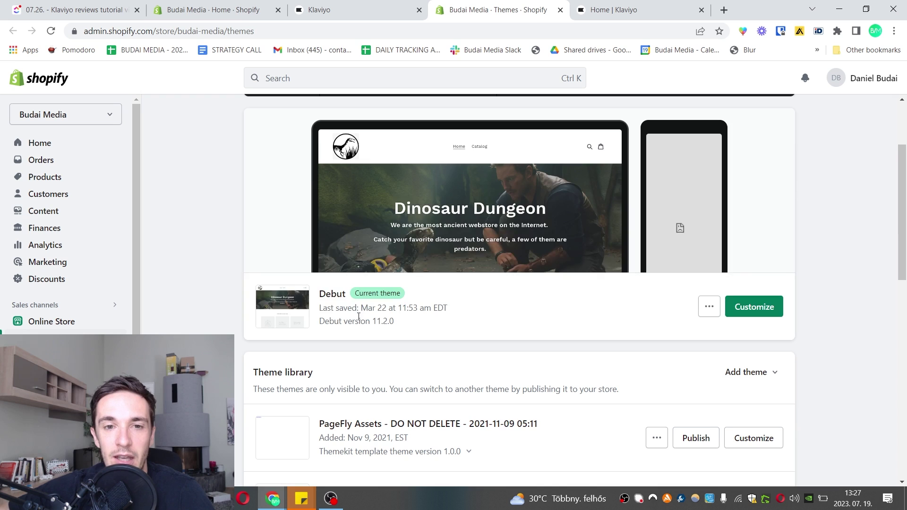
pyautogui.click(751, 308)
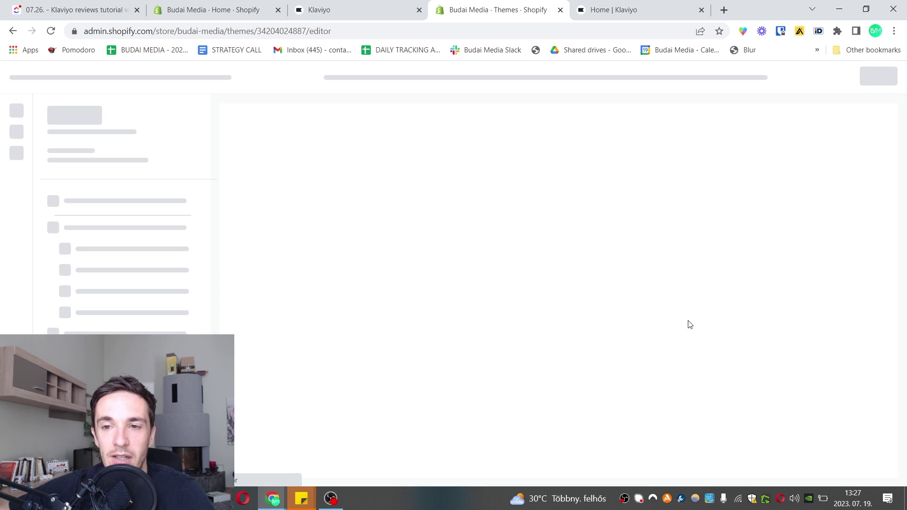
# Step: Check the guide's Step 2, then switch the theme editor to the Default product template
pyautogui.click(329, 5)
pyautogui.moveTo(30, 236); pyautogui.dragTo(130, 236)
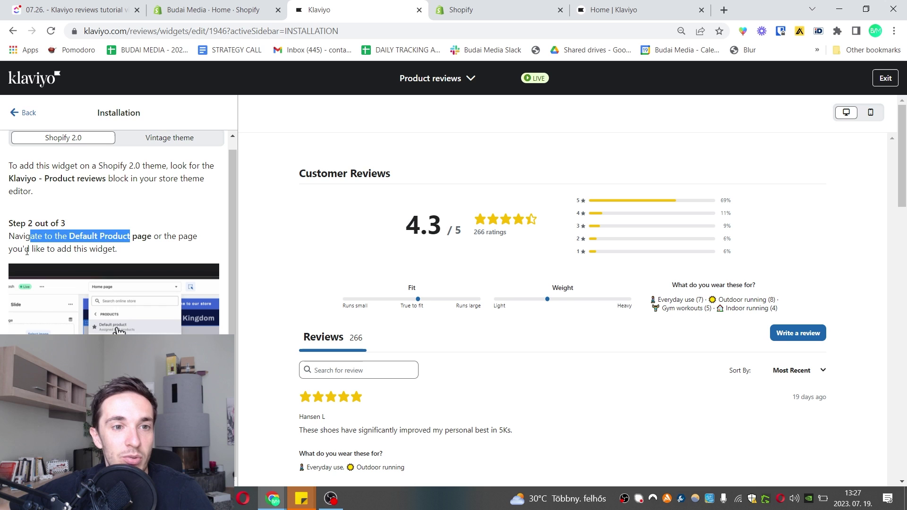
pyautogui.moveTo(27, 251); pyautogui.dragTo(81, 249)
pyautogui.click(496, 9)
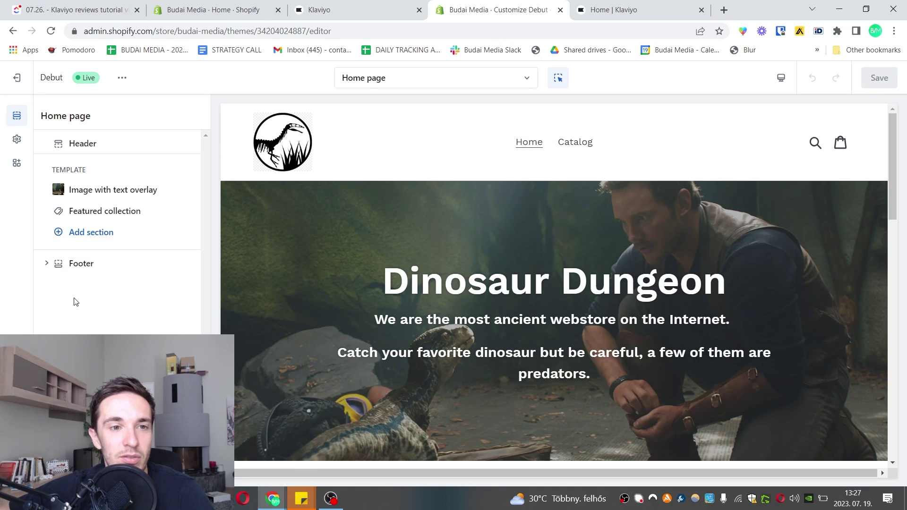
pyautogui.click(436, 78)
pyautogui.click(403, 166)
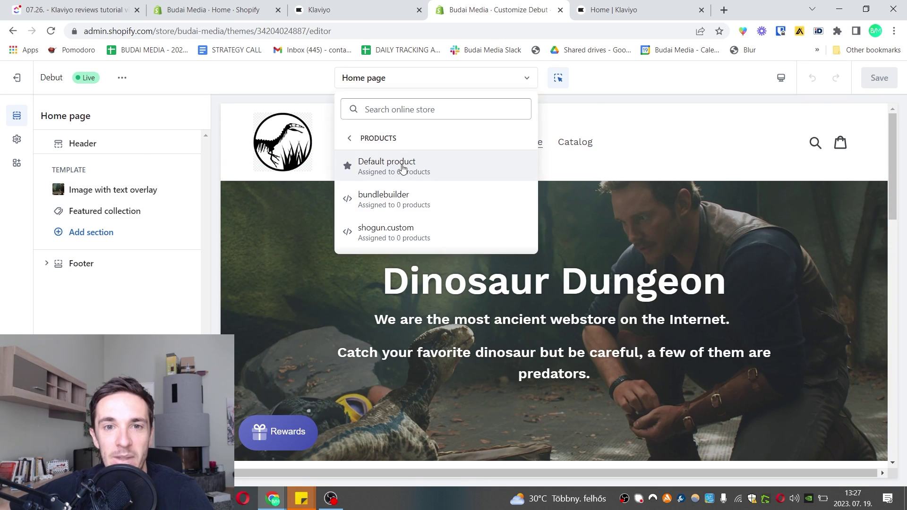
pyautogui.click(403, 165)
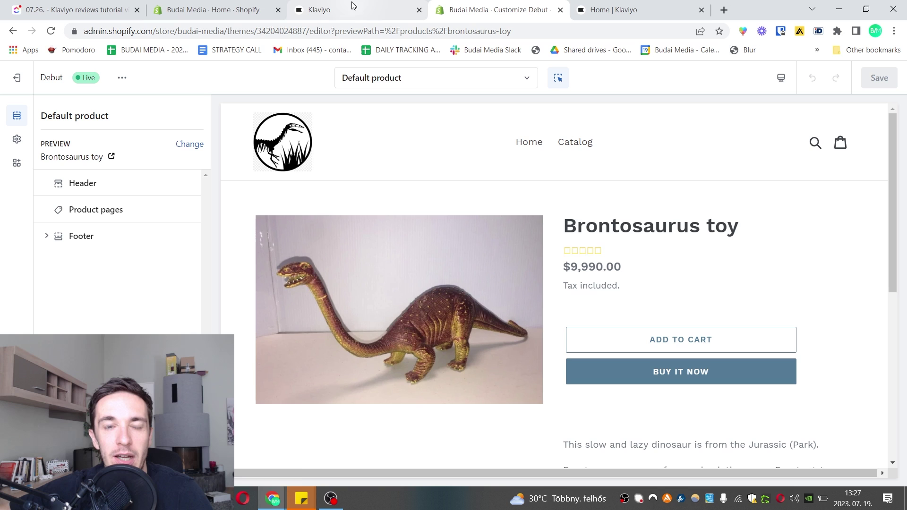
# Step: Check the next guide step, review the theme's app embeds, and save the theme changes
pyautogui.click(351, 9)
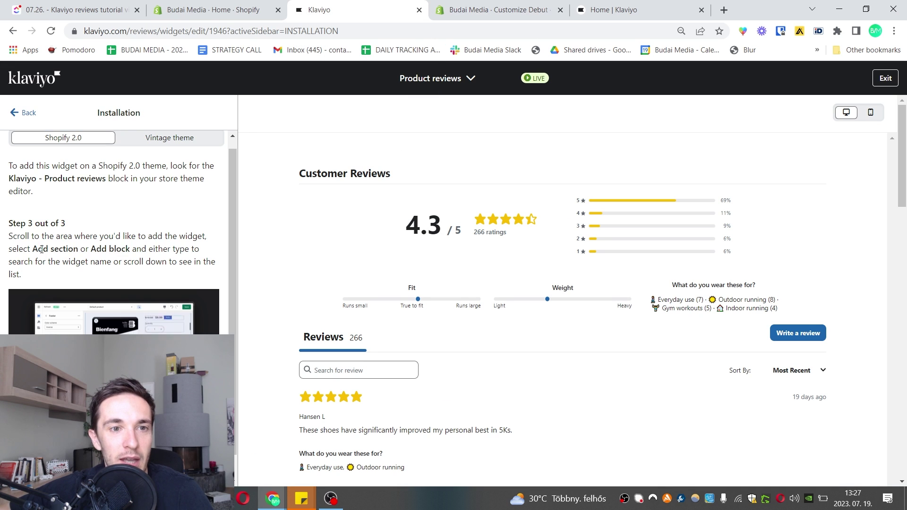
pyautogui.moveTo(32, 249); pyautogui.dragTo(130, 249)
pyautogui.click(496, 10)
pyautogui.scroll(-5, 414, 353)
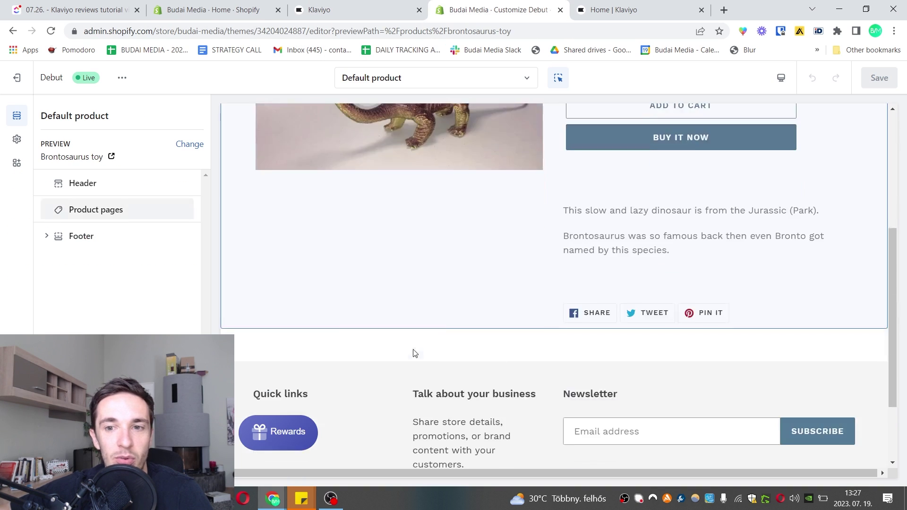
pyautogui.scroll(-2, 415, 354)
pyautogui.click(16, 163)
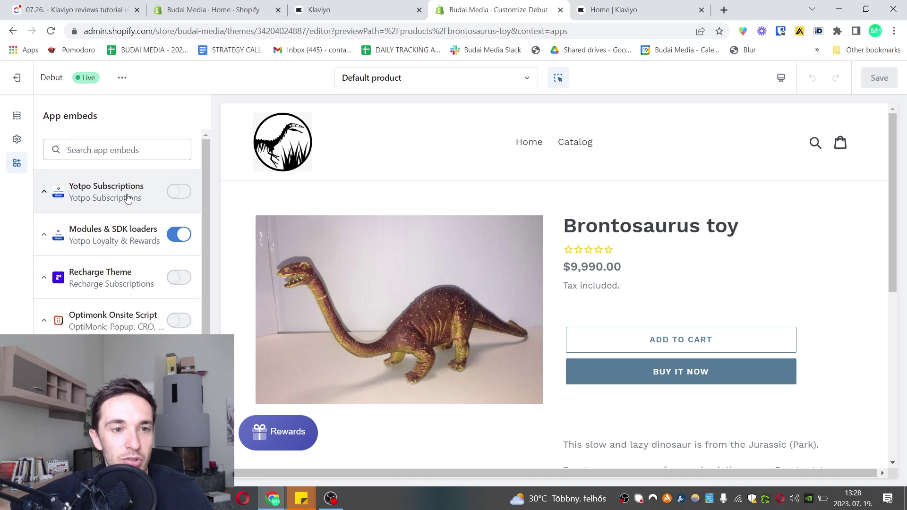
pyautogui.scroll(-10, 127, 198)
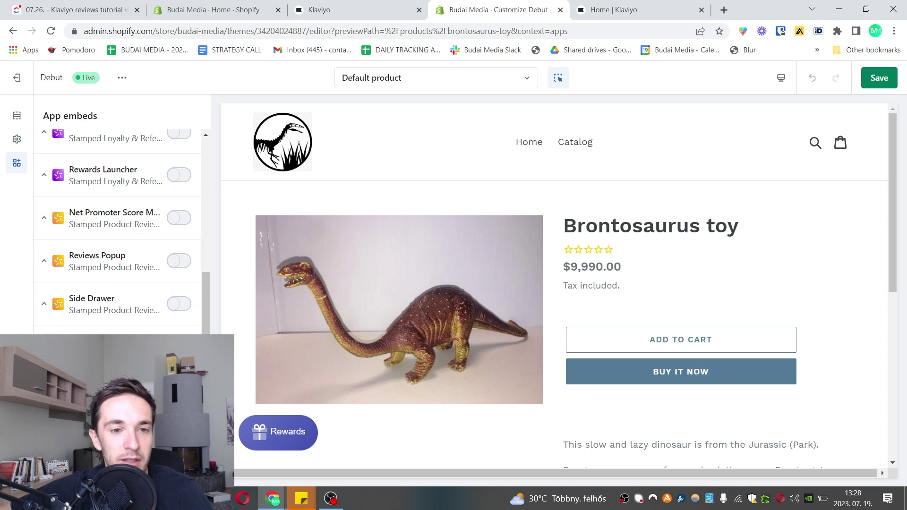
pyautogui.scroll(-5, 349, 306)
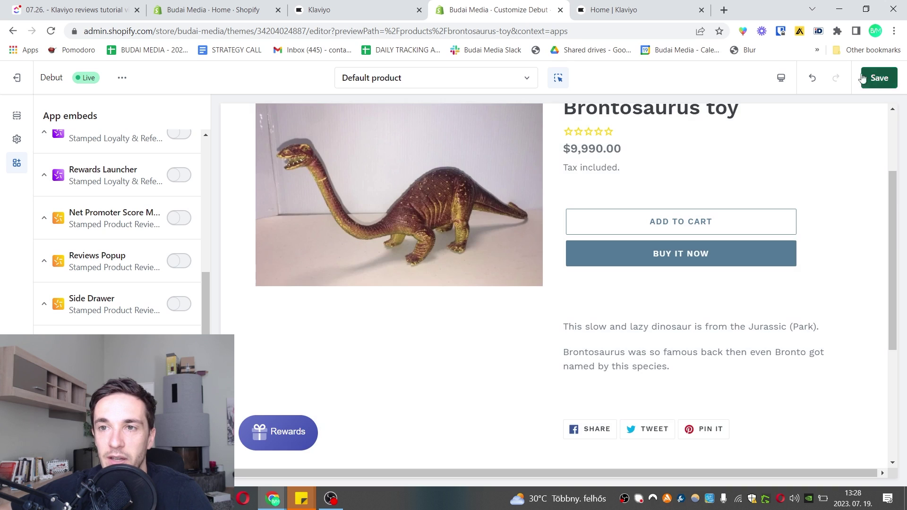
pyautogui.click(882, 80)
# Step: Set the Star rating widget's star colour to cyan #00F8D8 in Layout & style
pyautogui.hotkey('ctrl', 'shift', 'Tab')
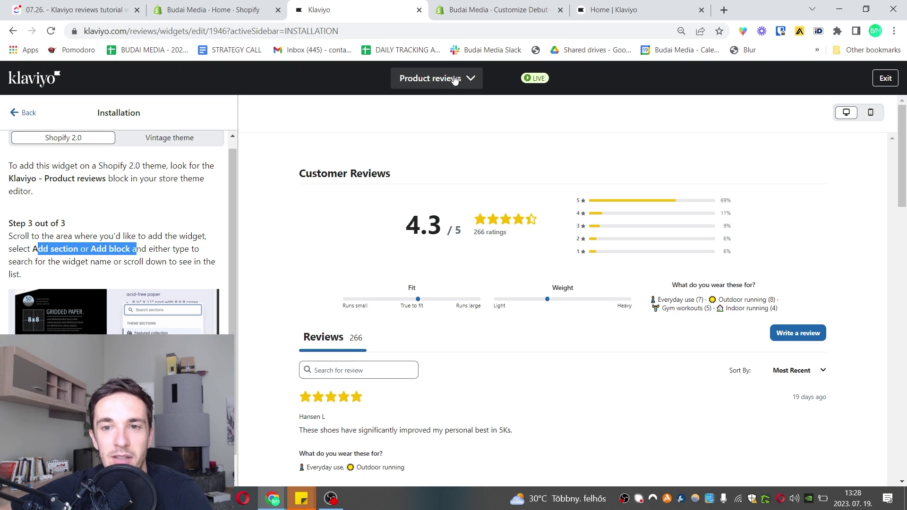
pyautogui.click(454, 79)
pyautogui.click(415, 108)
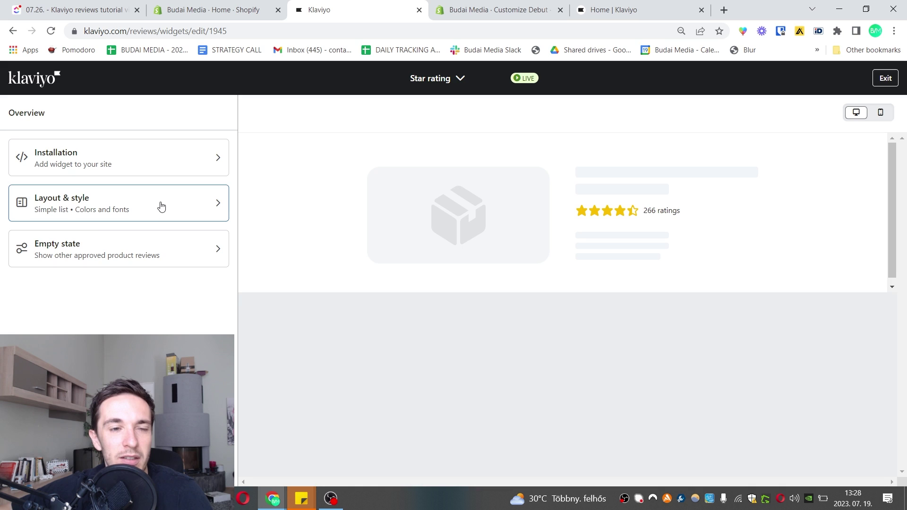
pyautogui.click(91, 212)
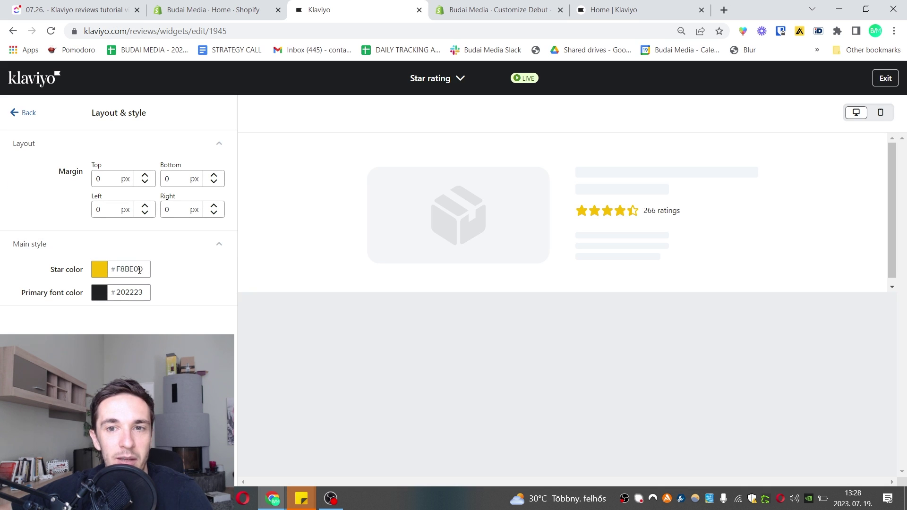
pyautogui.click(100, 273)
pyautogui.moveTo(110, 347); pyautogui.dragTo(97, 347)
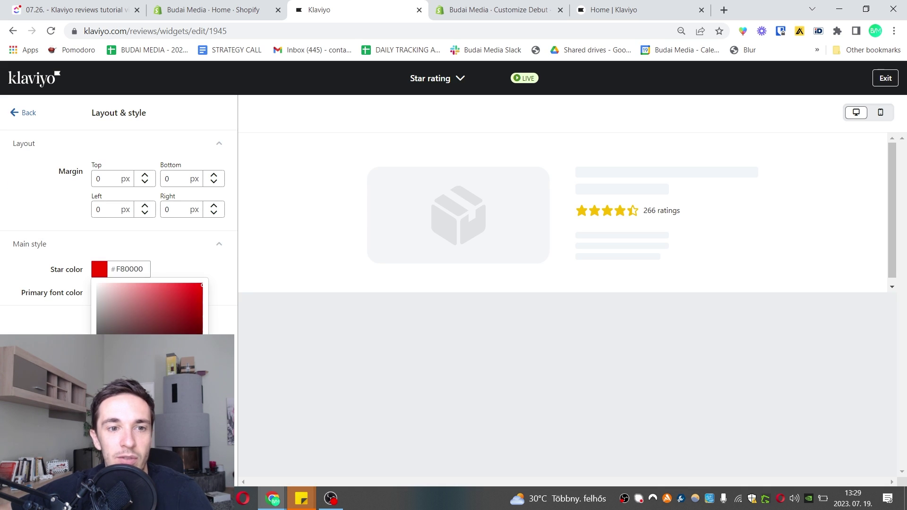
pyautogui.click(148, 347)
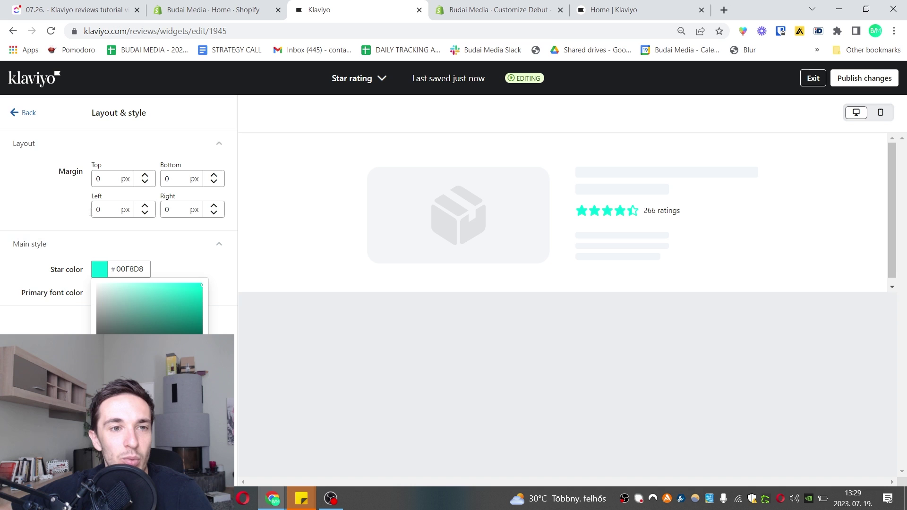
pyautogui.click(28, 113)
pyautogui.click(102, 253)
pyautogui.hotkey('alt', 'Left')
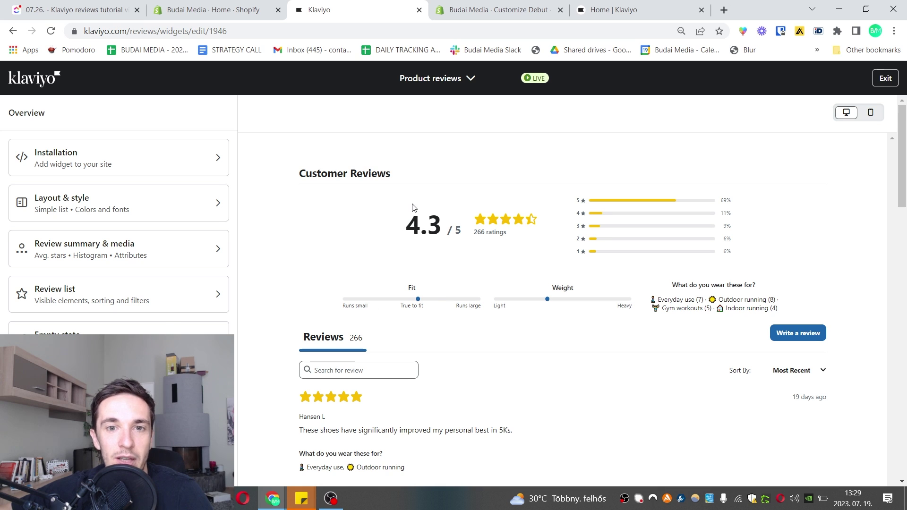
# Step: Switch to the Featured reviews carousel widget and look at its Layout & style settings
pyautogui.scroll(-5, 422, 207)
pyautogui.scroll(5, 422, 207)
pyautogui.click(435, 78)
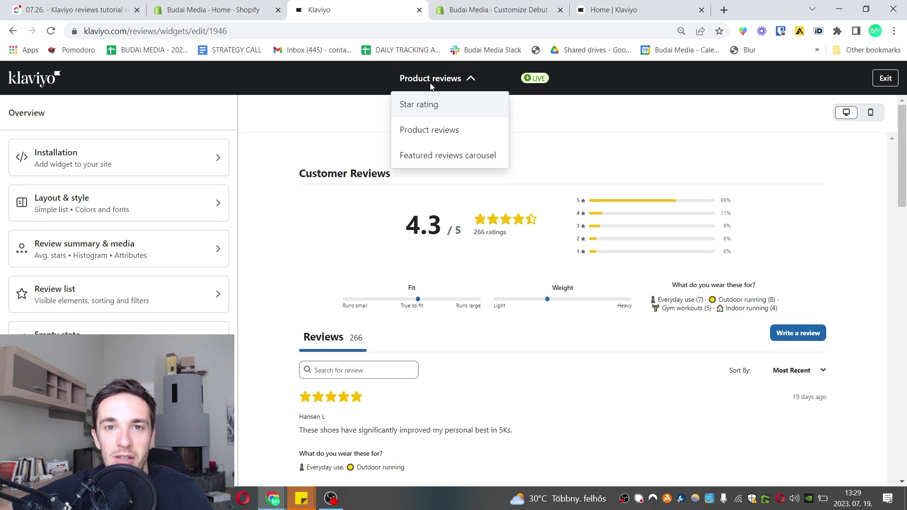
pyautogui.click(455, 163)
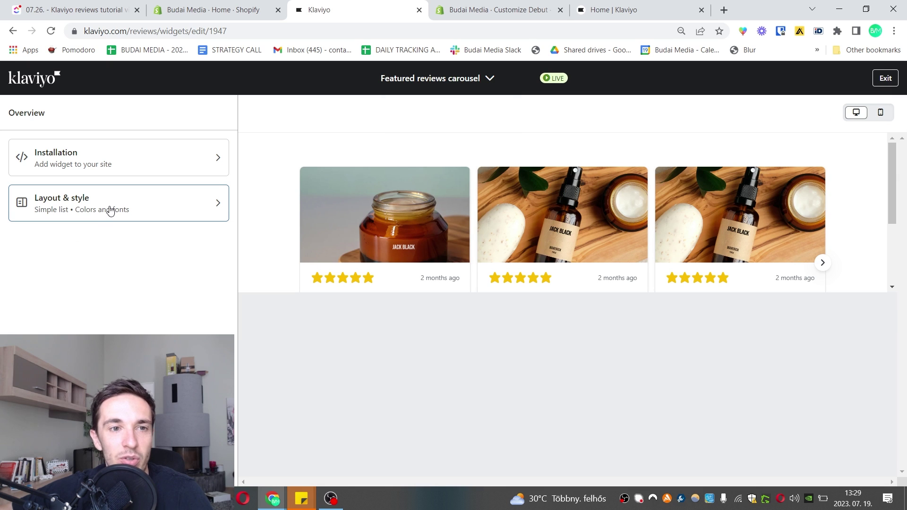
pyautogui.click(109, 208)
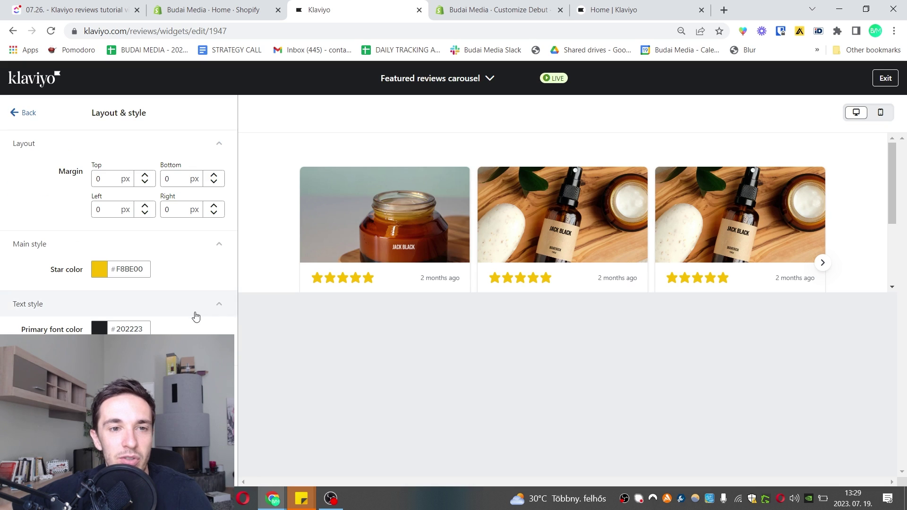
pyautogui.click(26, 114)
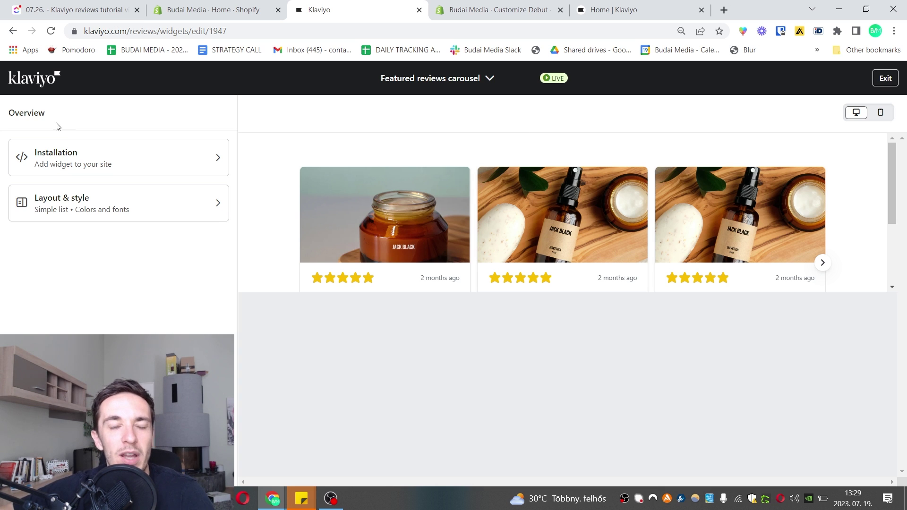
# Step: Exit the widget editor, glance at the Shopify theme editor, and return to Klaviyo's widgets list
pyautogui.click(885, 79)
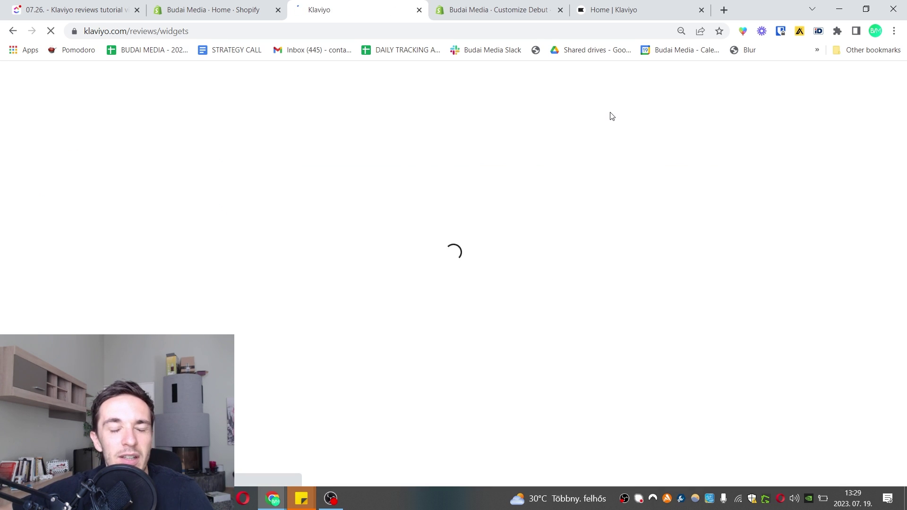
pyautogui.click(525, 10)
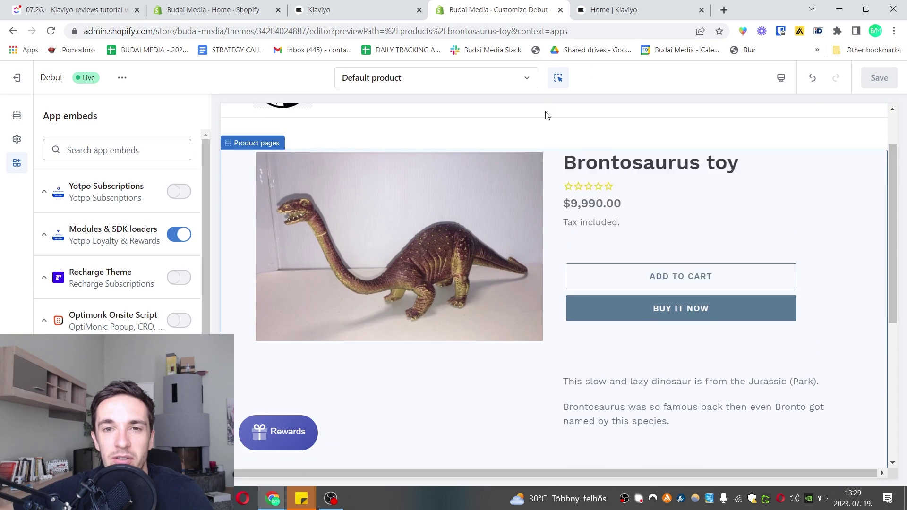
pyautogui.click(331, 9)
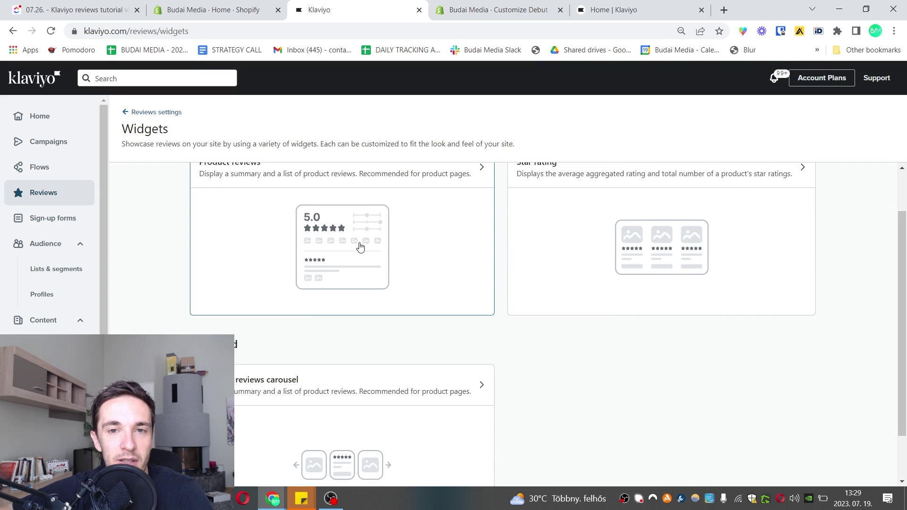
pyautogui.scroll(1, 331, 244)
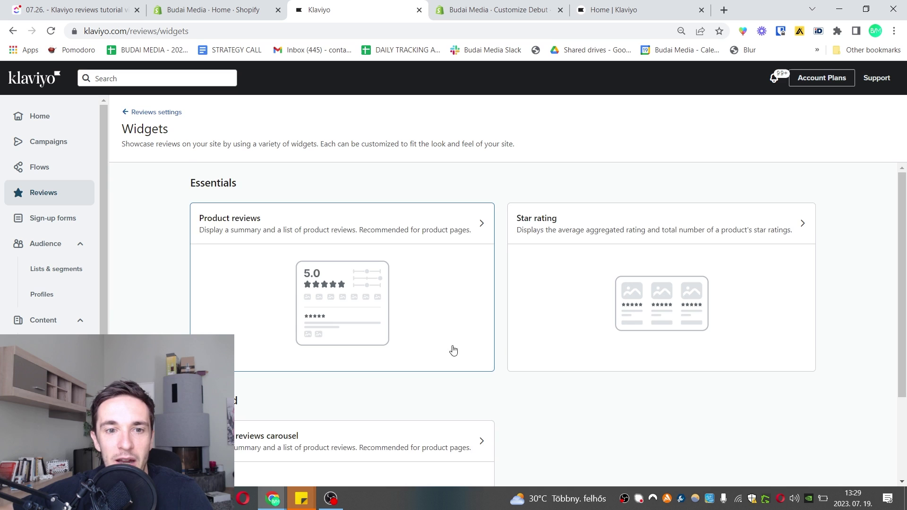
pyautogui.scroll(-2, 259, 341)
pyautogui.scroll(2, 314, 327)
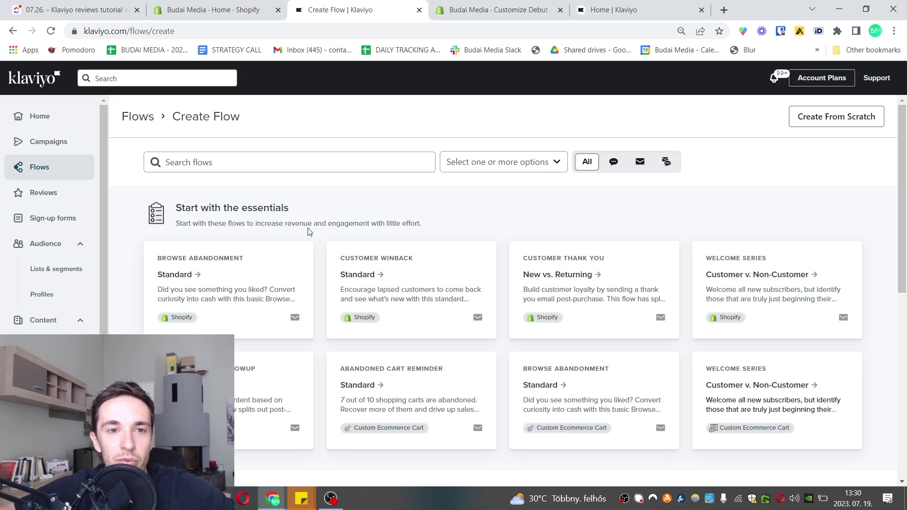
# Step: Search flow templates for 'revie' and create a flow from the Shopify product review cross-sell template
pyautogui.click(262, 165)
pyautogui.write('revie')
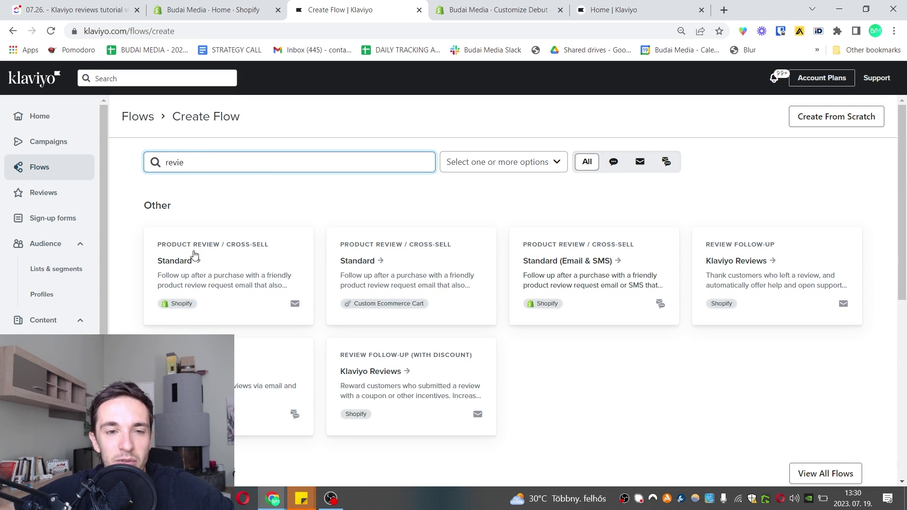
pyautogui.click(168, 269)
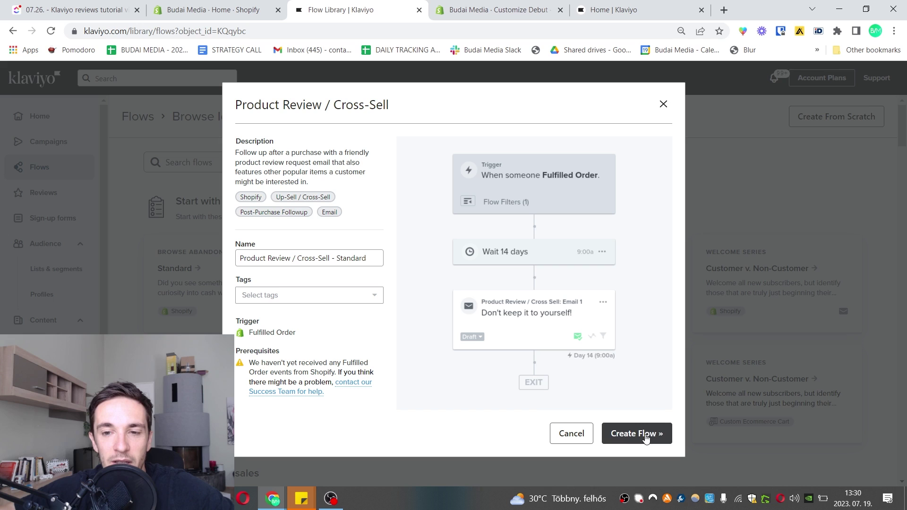
pyautogui.click(642, 433)
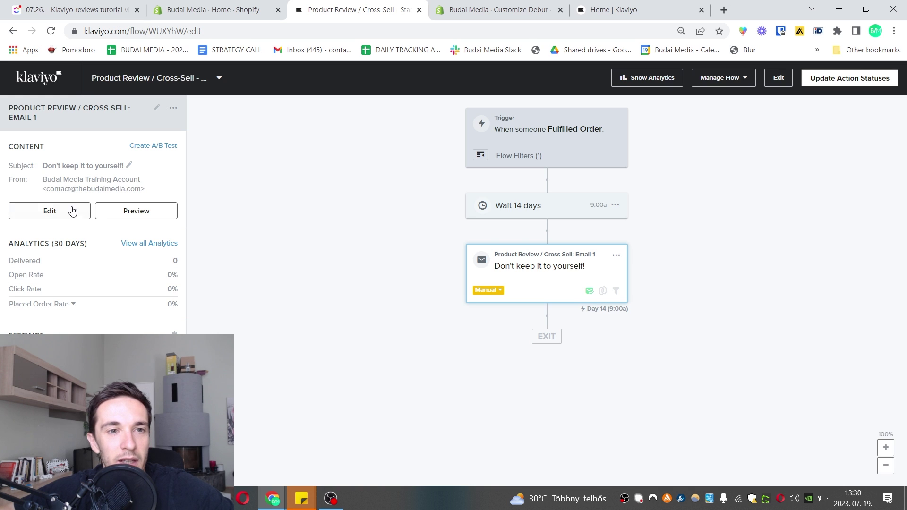
# Step: Browse reviews for the email's review quote block, filtered to 4 stars and up, without picking one
pyautogui.click(71, 211)
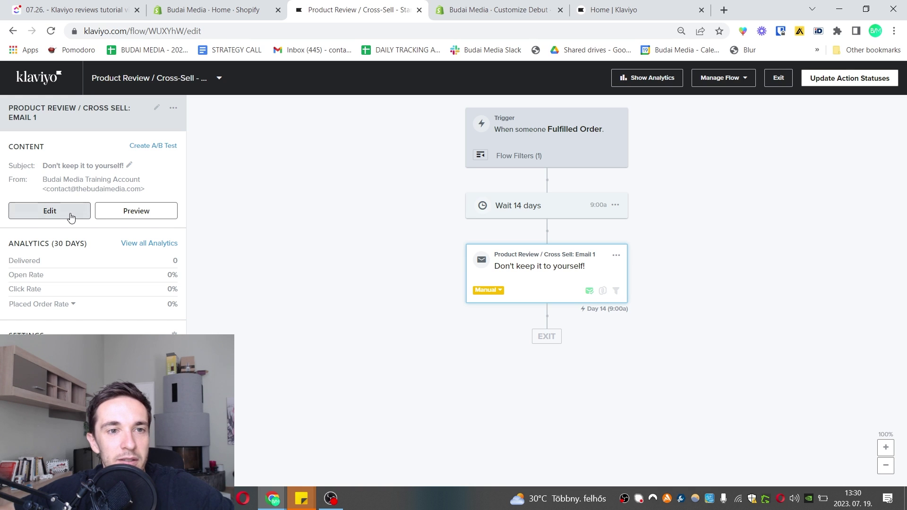
pyautogui.scroll(-3, 359, 378)
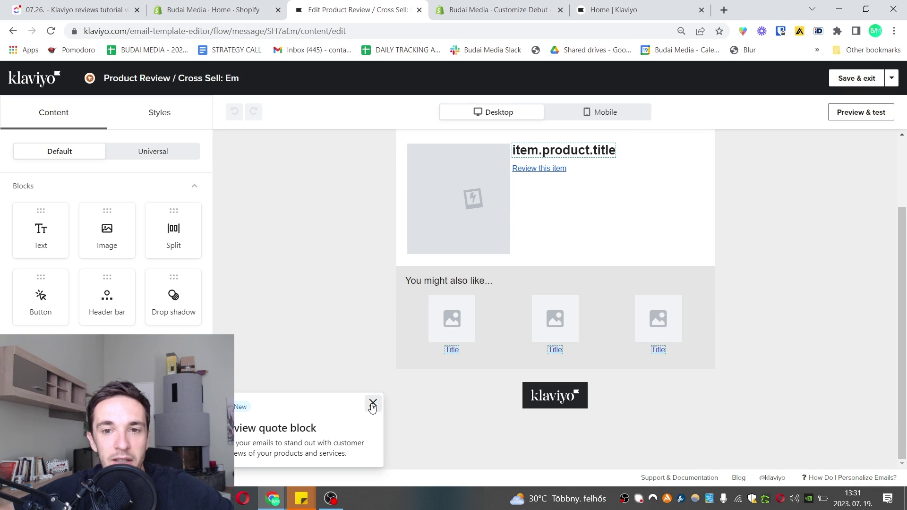
pyautogui.click(370, 403)
pyautogui.scroll(3, 321, 347)
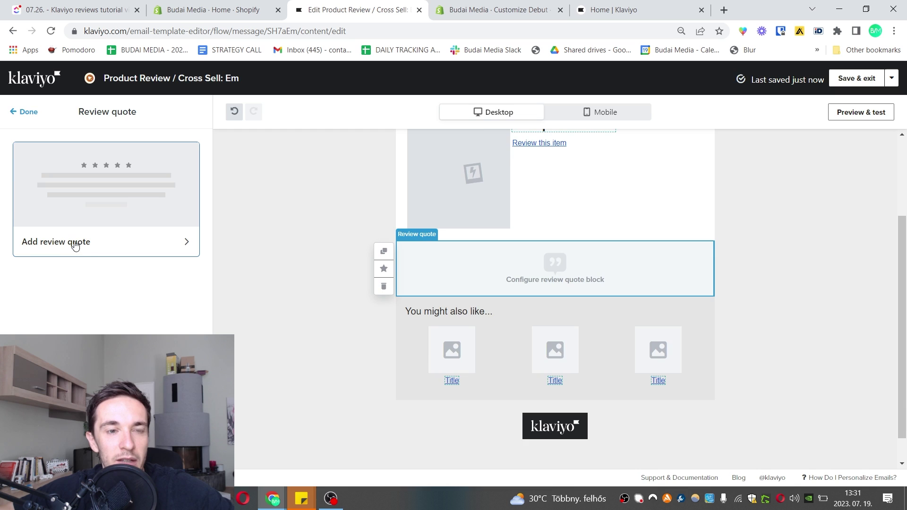
pyautogui.click(74, 242)
pyautogui.click(136, 179)
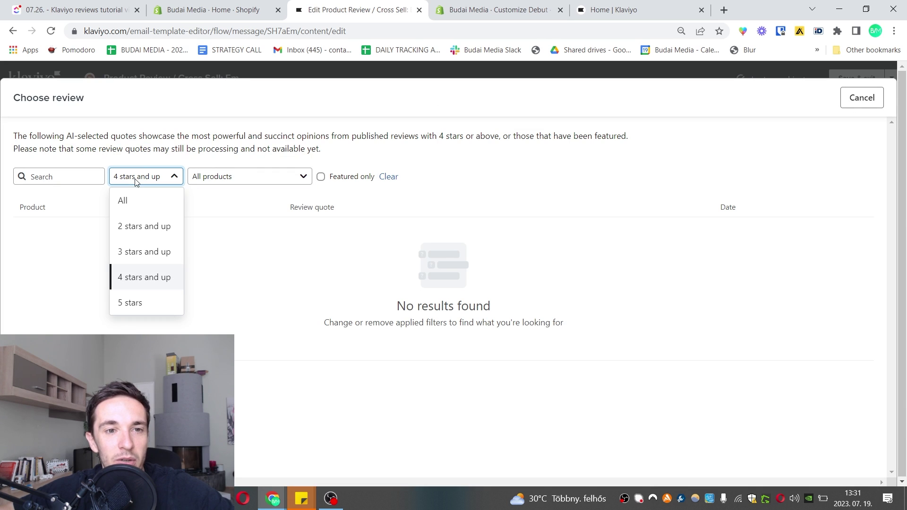
pyautogui.click(239, 253)
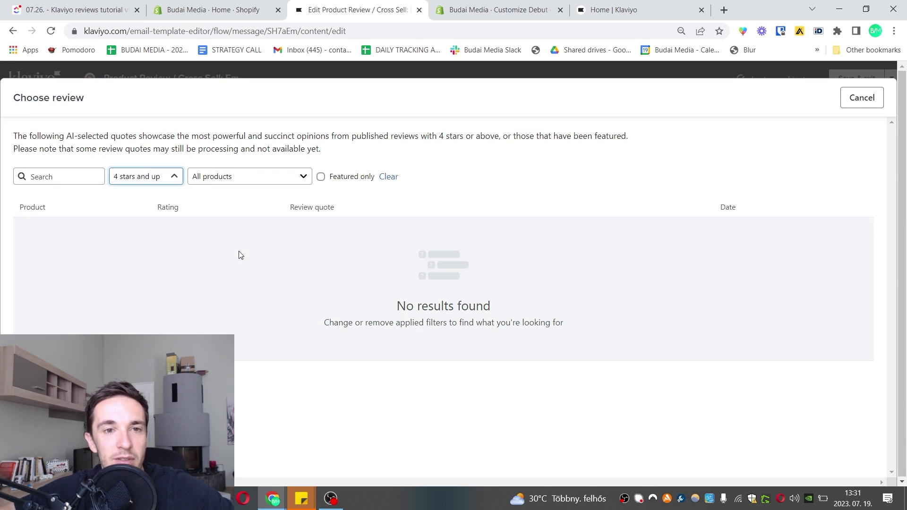
pyautogui.click(95, 176)
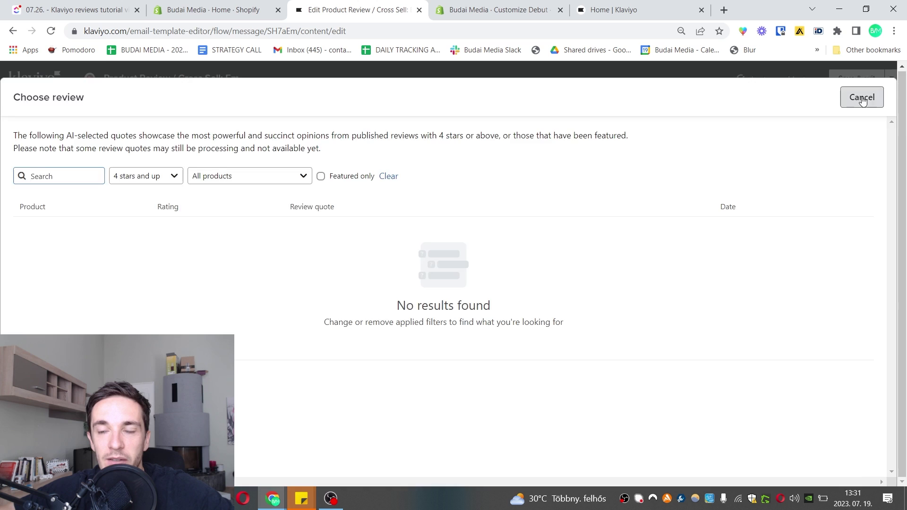
pyautogui.click(861, 97)
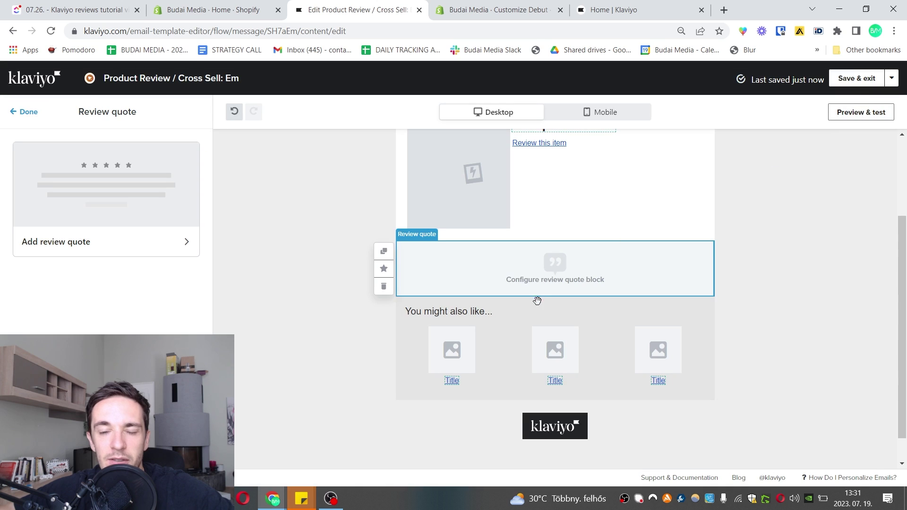
# Step: Preview the review request email, then save it and move on to the Cross-Sell email
pyautogui.click(871, 119)
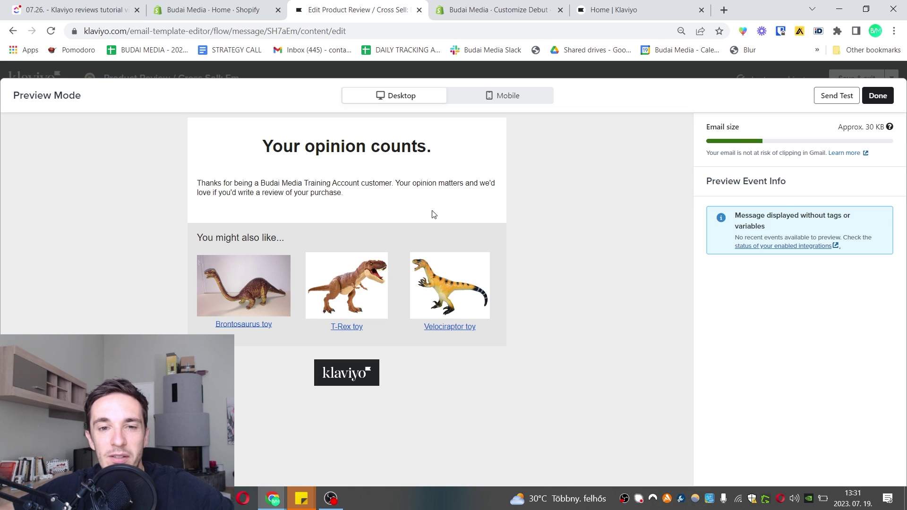
pyautogui.click(878, 95)
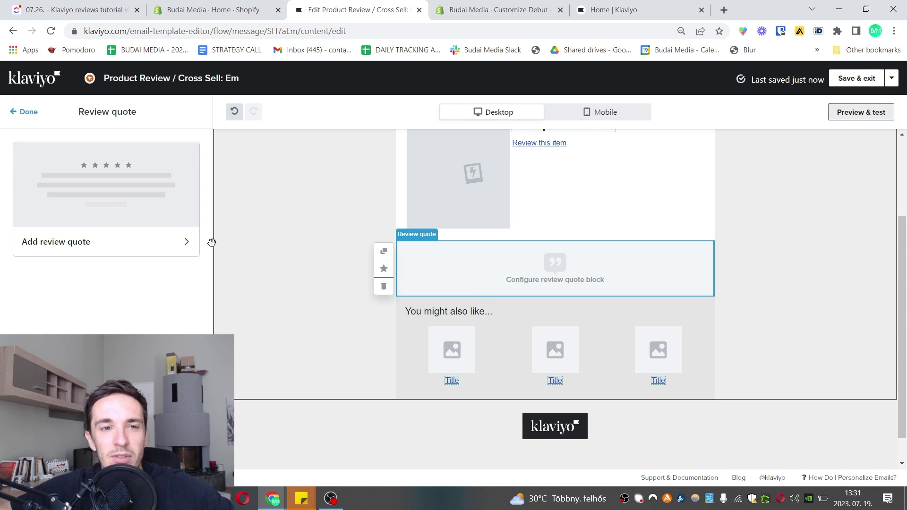
pyautogui.scroll(3, 567, 314)
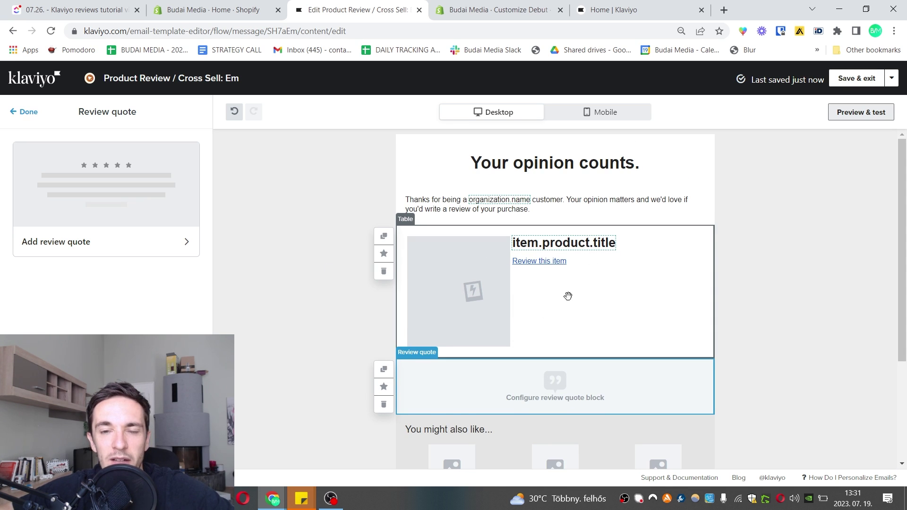
pyautogui.scroll(-3, 563, 380)
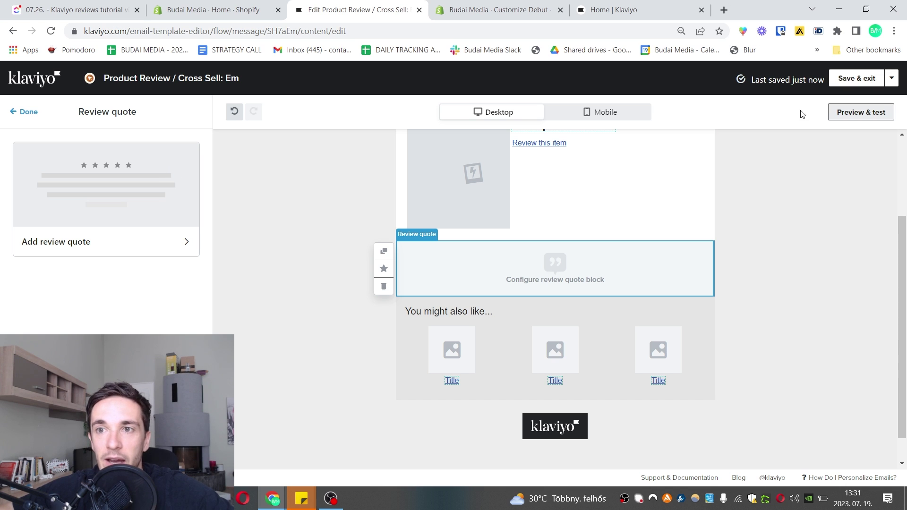
pyautogui.click(859, 78)
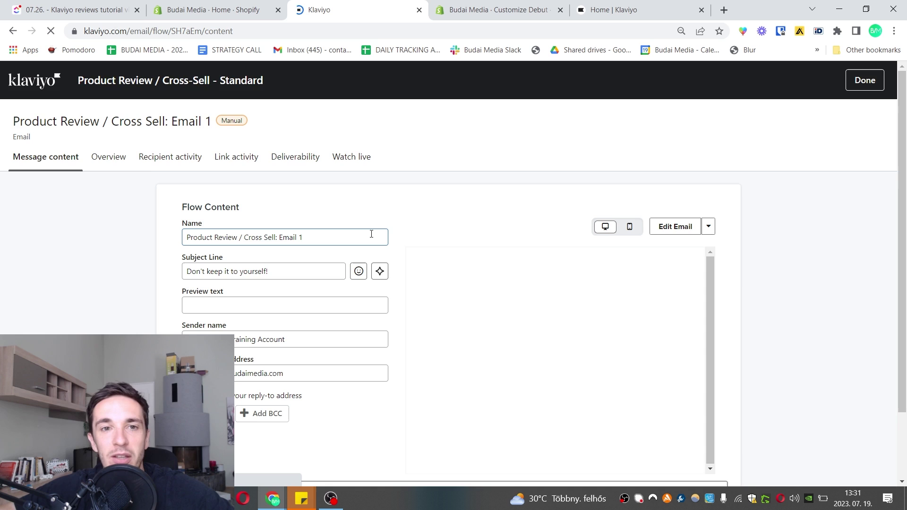
pyautogui.scroll(-1, 338, 227)
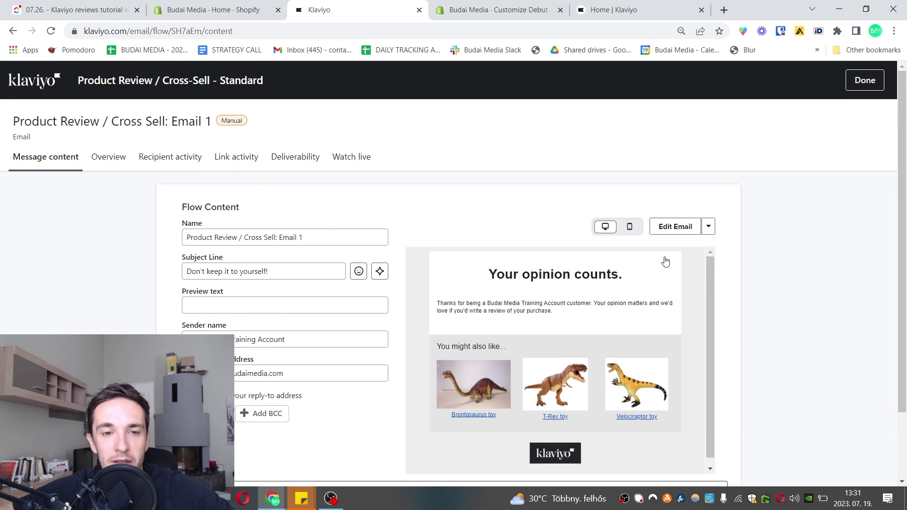
pyautogui.click(675, 225)
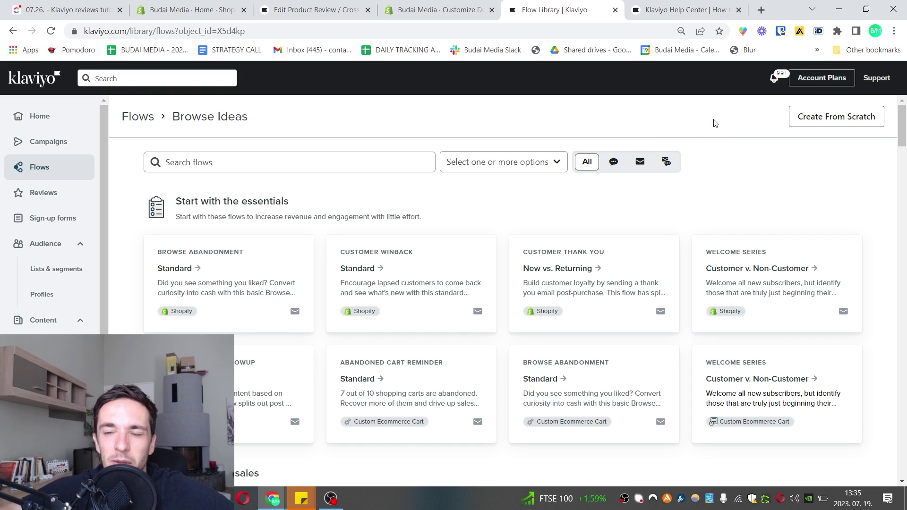
# Step: Search the flow library for 'revie' and create the Review Request - Klaviyo Reviews flow
pyautogui.click(334, 164)
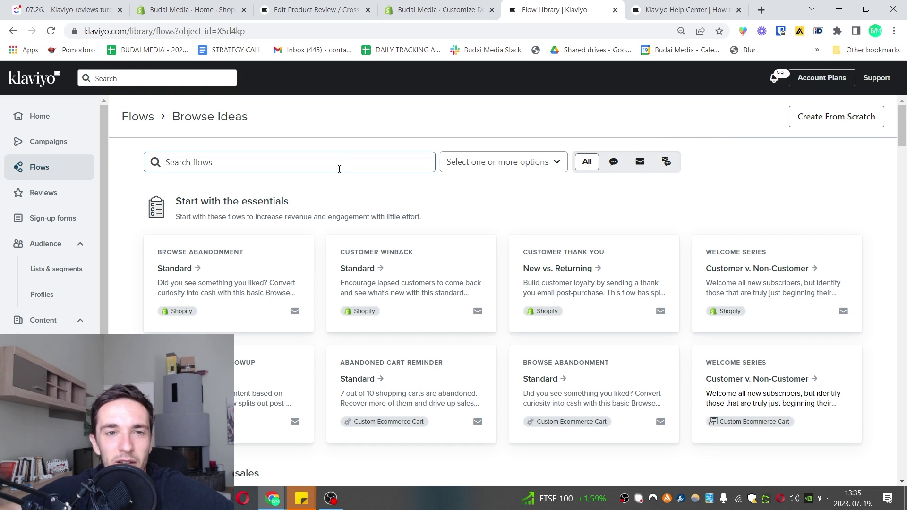
pyautogui.write('revie')
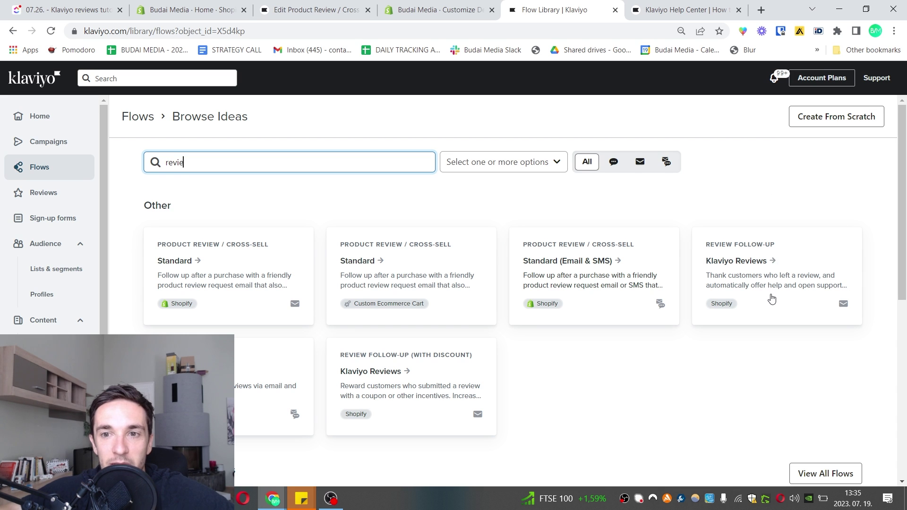
pyautogui.scroll(-3, 771, 298)
pyautogui.scroll(1, 768, 226)
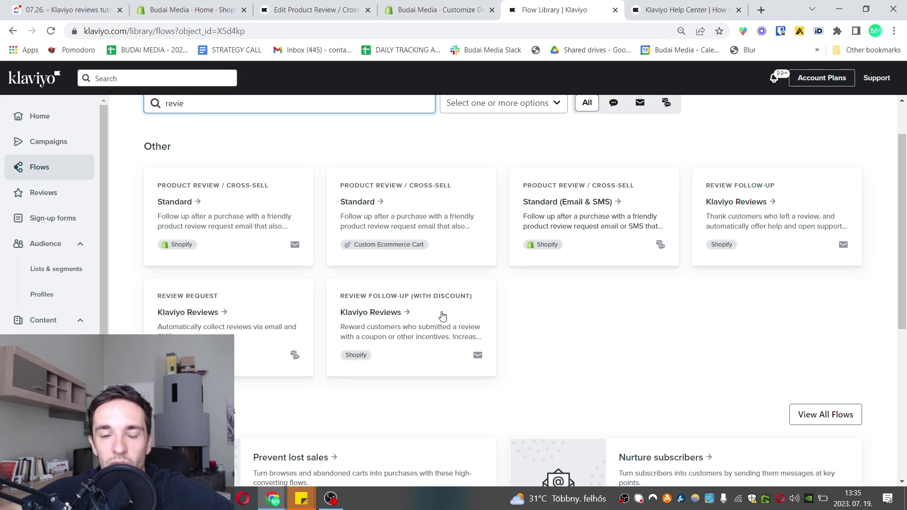
pyautogui.click(227, 311)
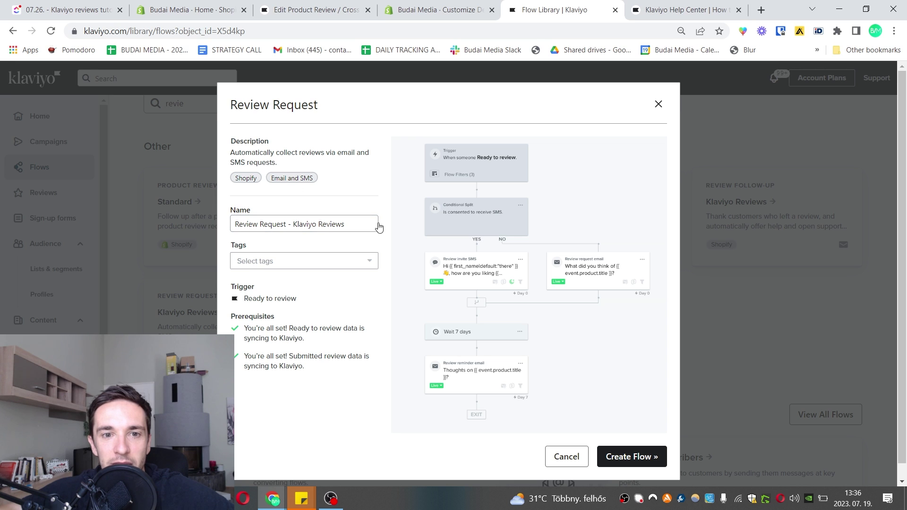
pyautogui.click(627, 453)
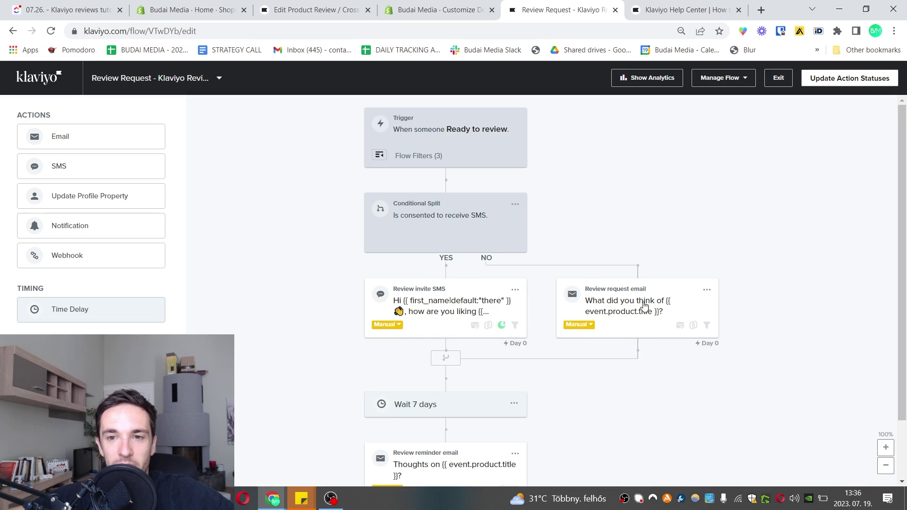
pyautogui.scroll(-1, 636, 303)
# Step: Inspect the Review invite SMS and Review request email steps, then scroll through the email's design
pyautogui.click(611, 258)
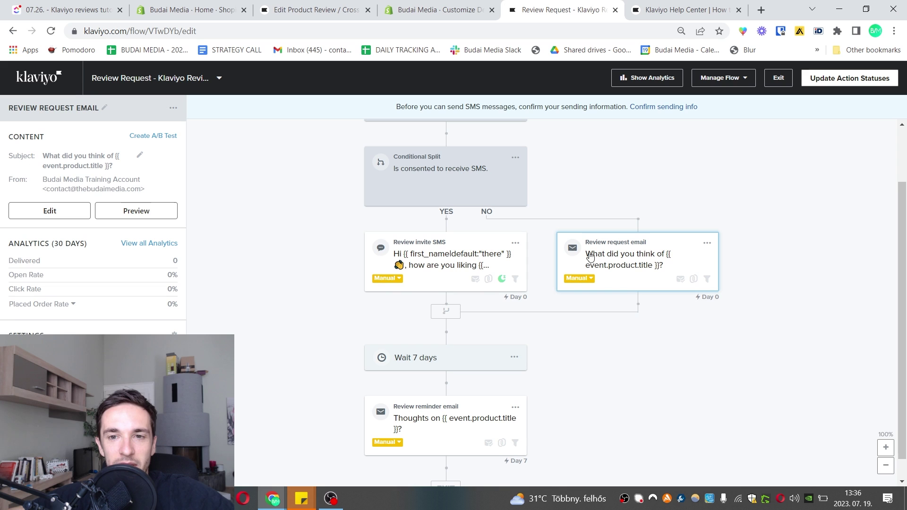
pyautogui.click(467, 259)
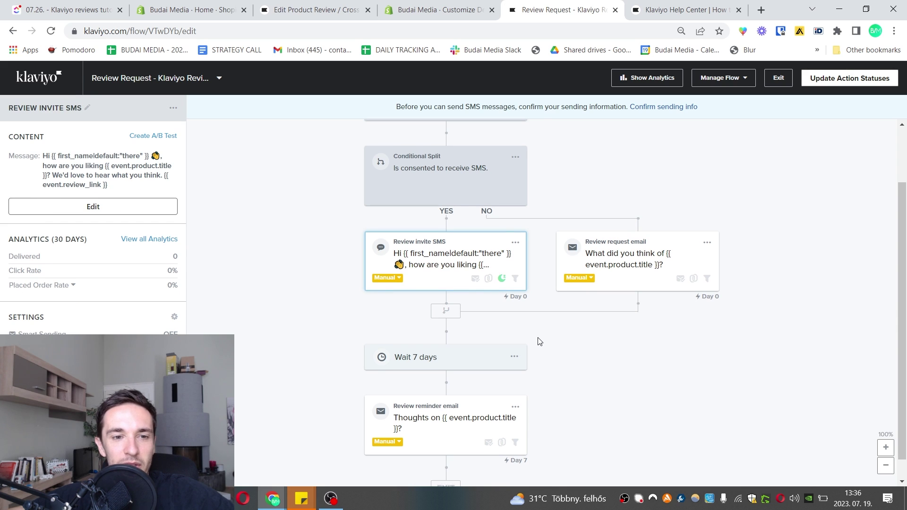
pyautogui.scroll(-1, 543, 340)
pyautogui.scroll(2, 545, 331)
pyautogui.doubleClick(634, 313)
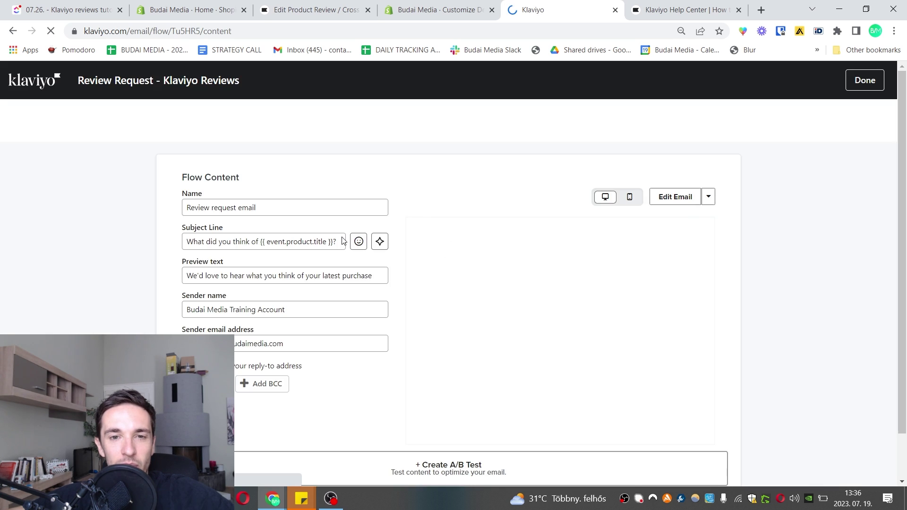
pyautogui.scroll(-1, 671, 151)
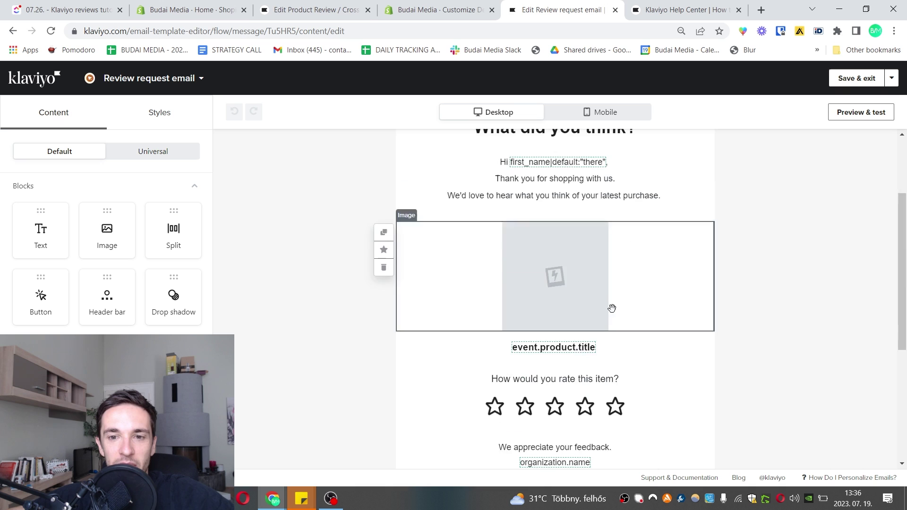
pyautogui.scroll(-1, 560, 379)
pyautogui.scroll(-1, 559, 379)
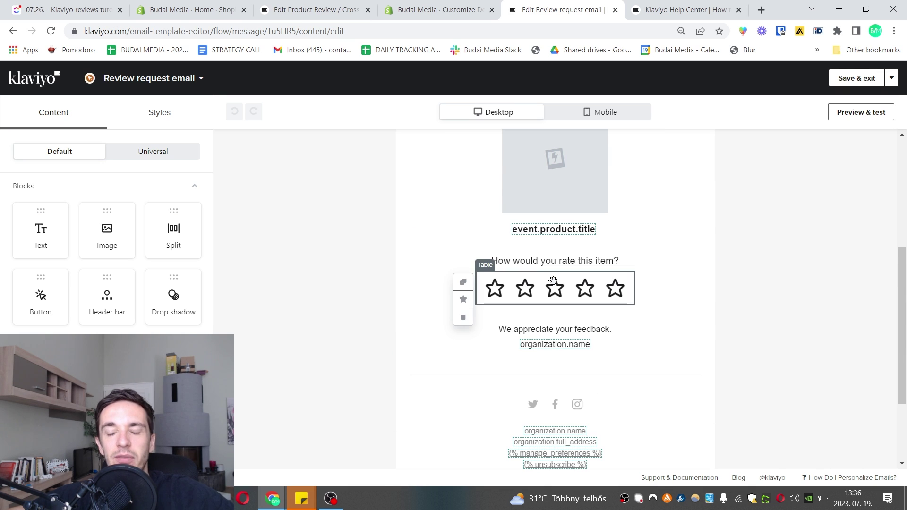
pyautogui.scroll(1, 640, 296)
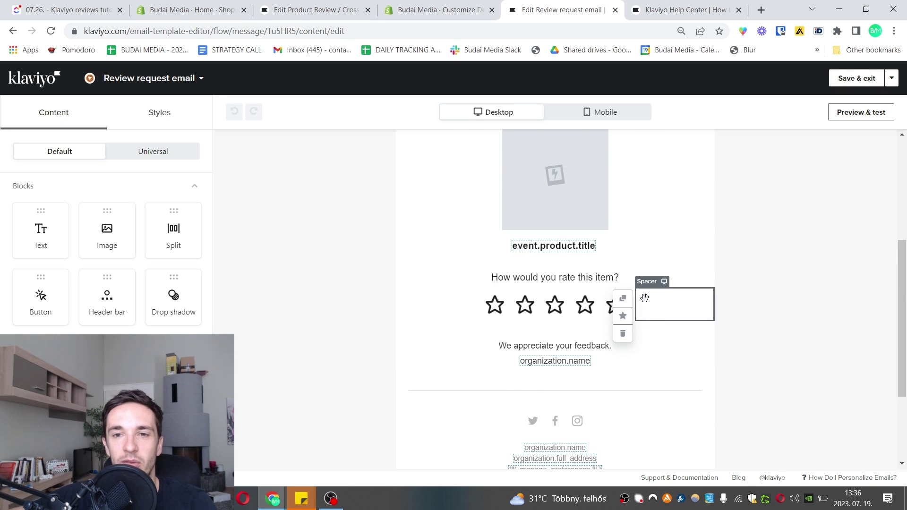
pyautogui.scroll(2, 583, 231)
pyautogui.scroll(-5, 581, 296)
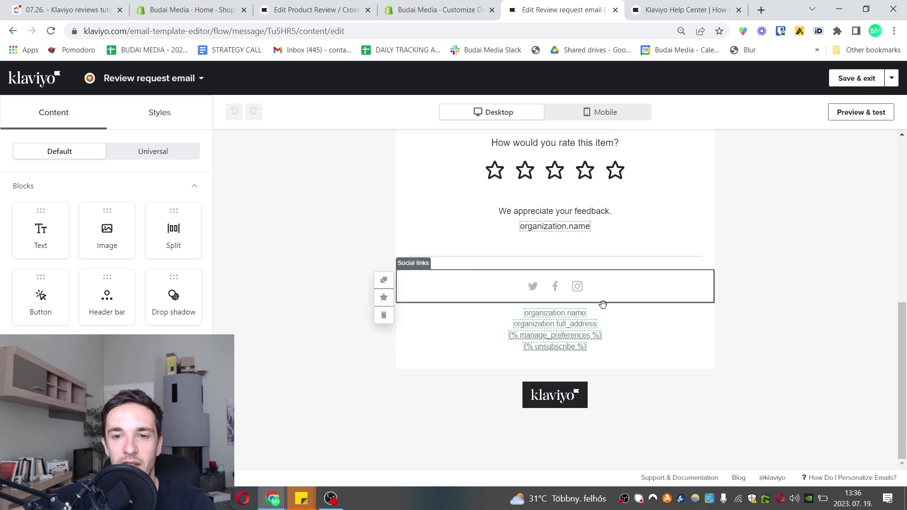
pyautogui.scroll(3, 607, 306)
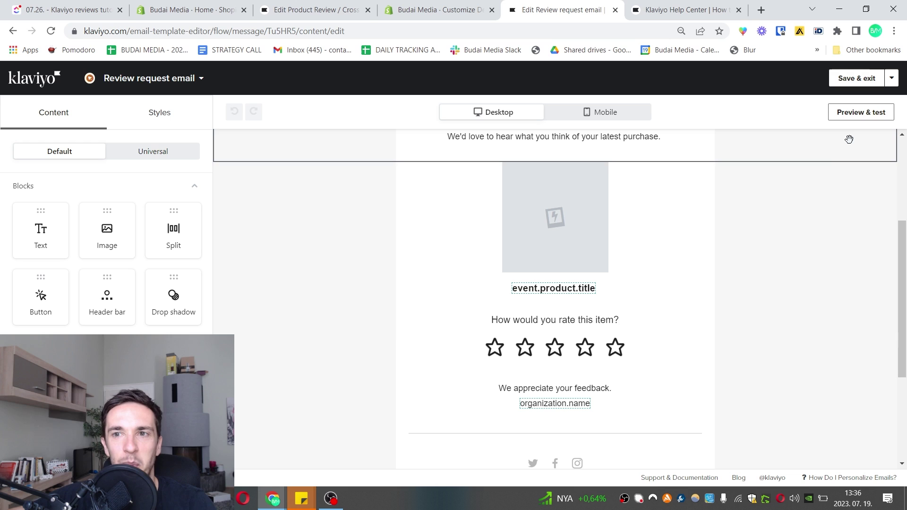
# Step: Preview the Review request email, try its five-star rating link, and view the mobile layout
pyautogui.click(852, 118)
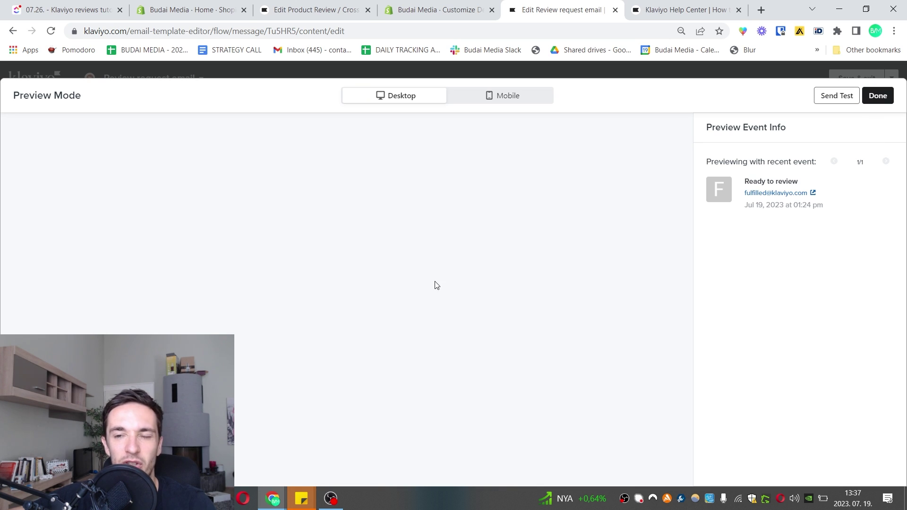
pyautogui.scroll(-1, 415, 283)
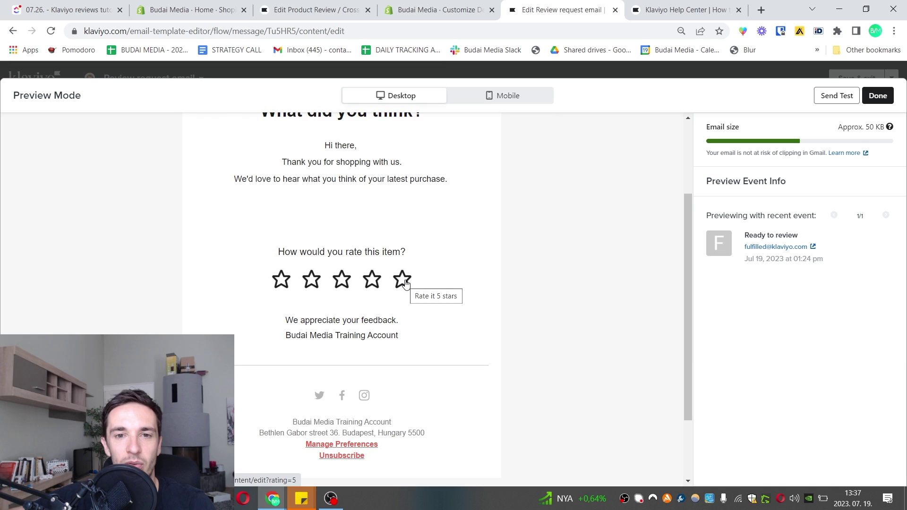
pyautogui.click(404, 281)
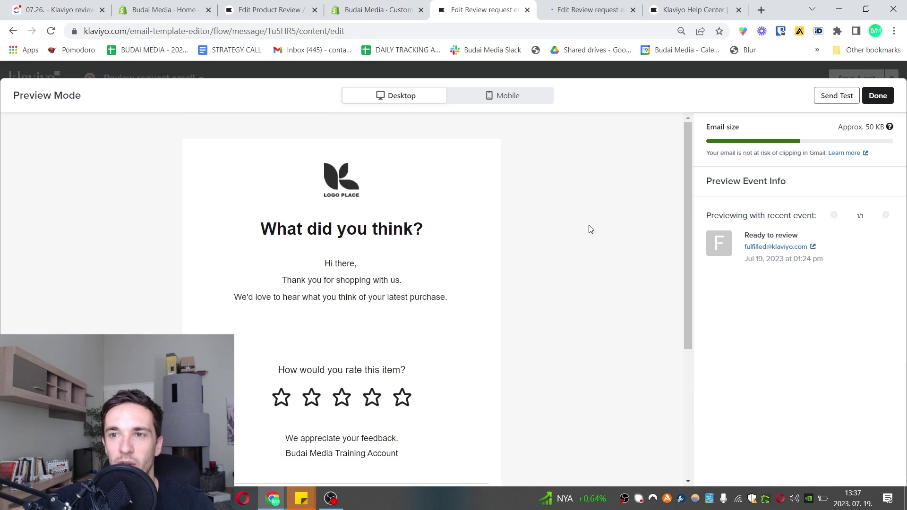
pyautogui.click(526, 95)
pyautogui.click(596, 14)
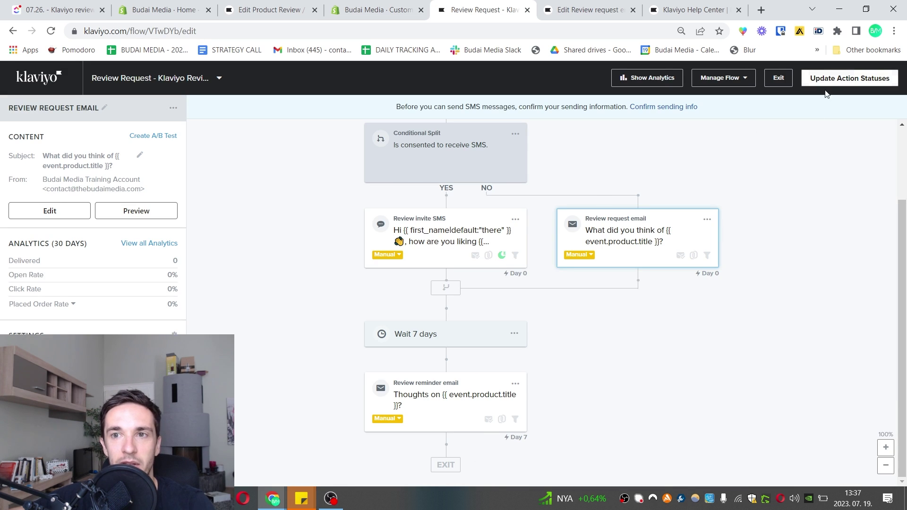
# Step: Exit the flow, search for 'revie', and create the Review Follow-Up (With Discount) flow
pyautogui.click(778, 78)
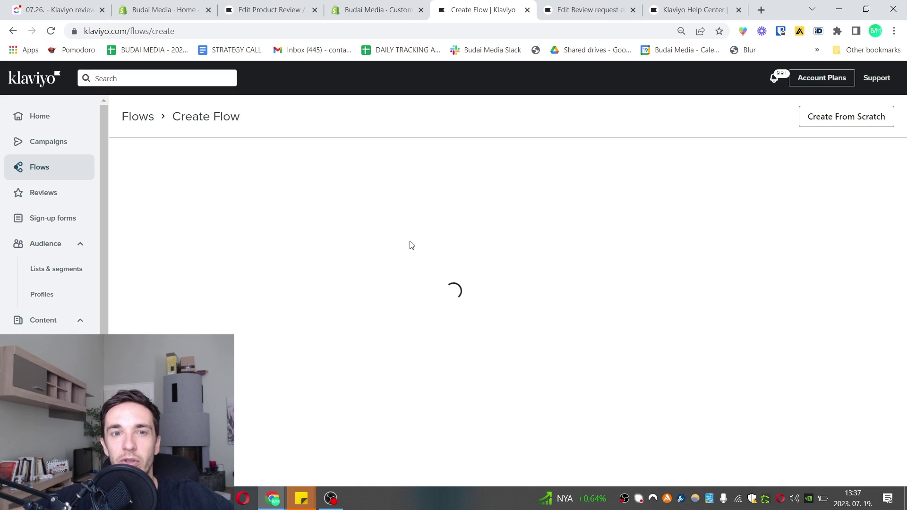
pyautogui.click(218, 162)
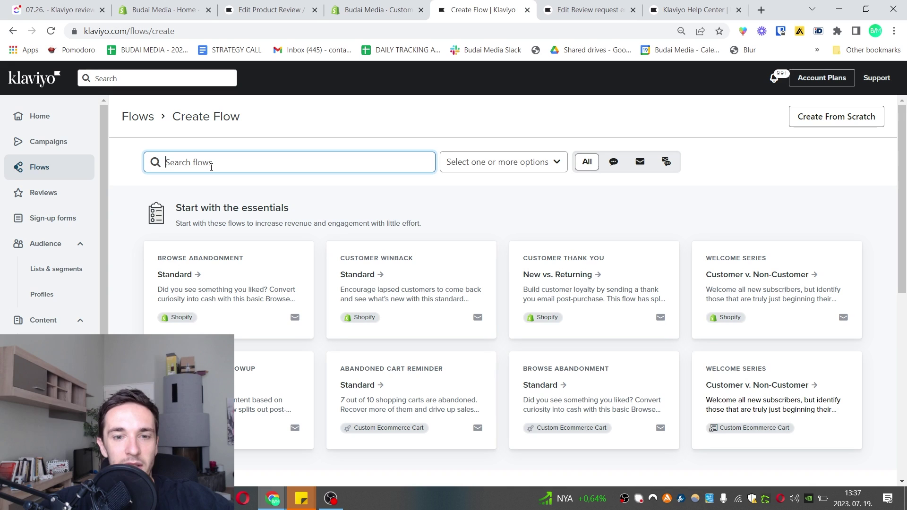
pyautogui.write('revie')
pyautogui.click(419, 384)
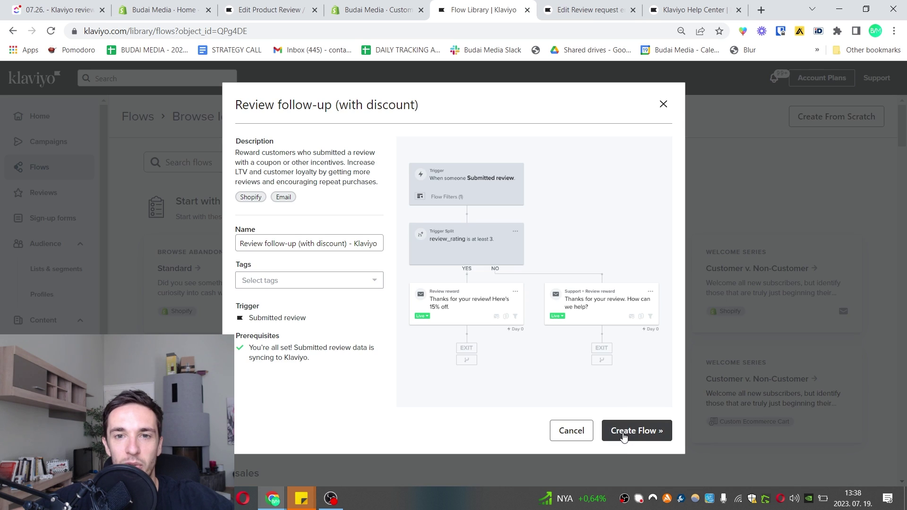
pyautogui.click(625, 433)
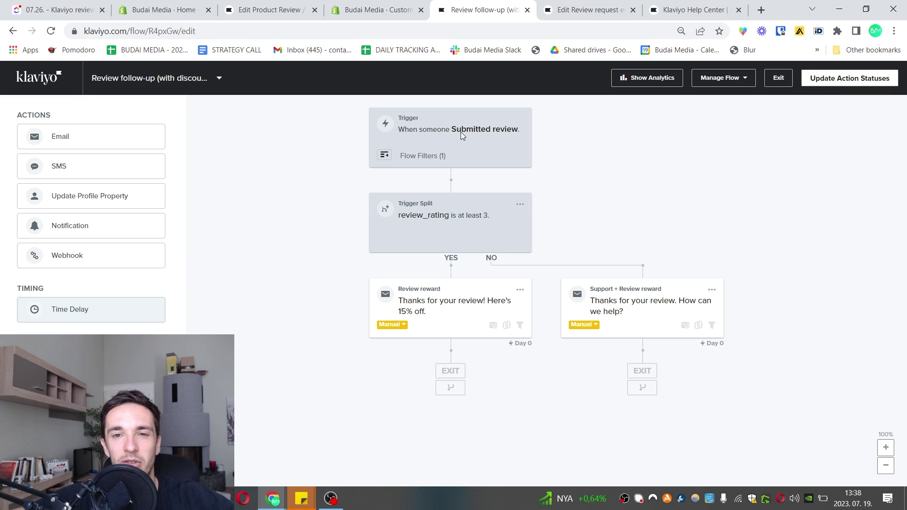
# Step: Inspect the Submitted review trigger, review_rating split and both emails, then edit the Review reward email
pyautogui.click(385, 155)
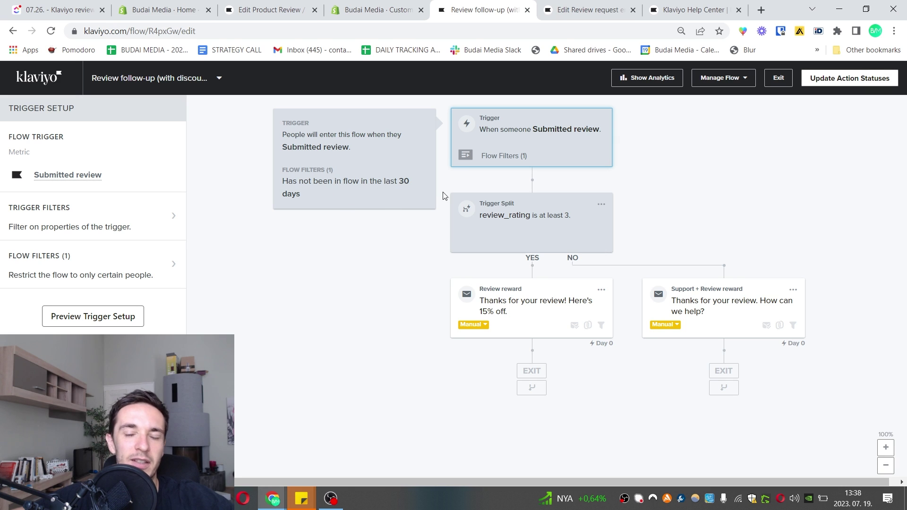
pyautogui.click(519, 230)
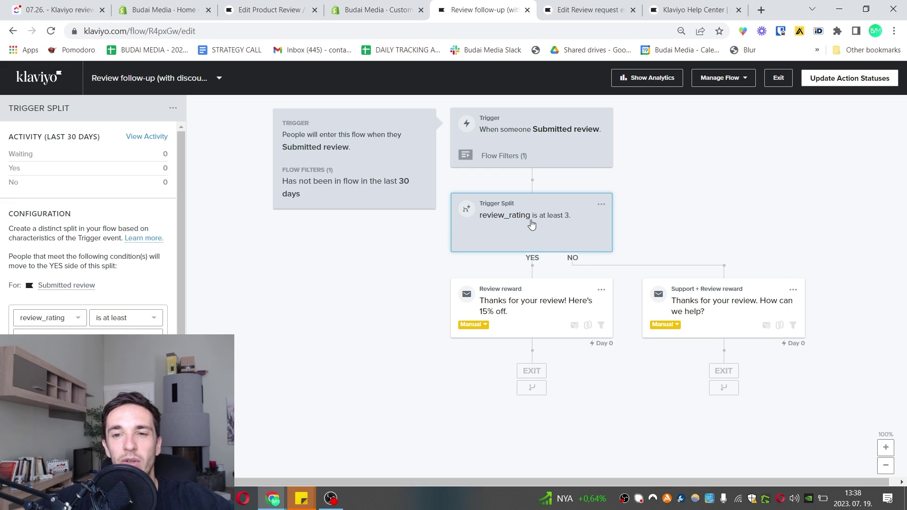
pyautogui.click(702, 316)
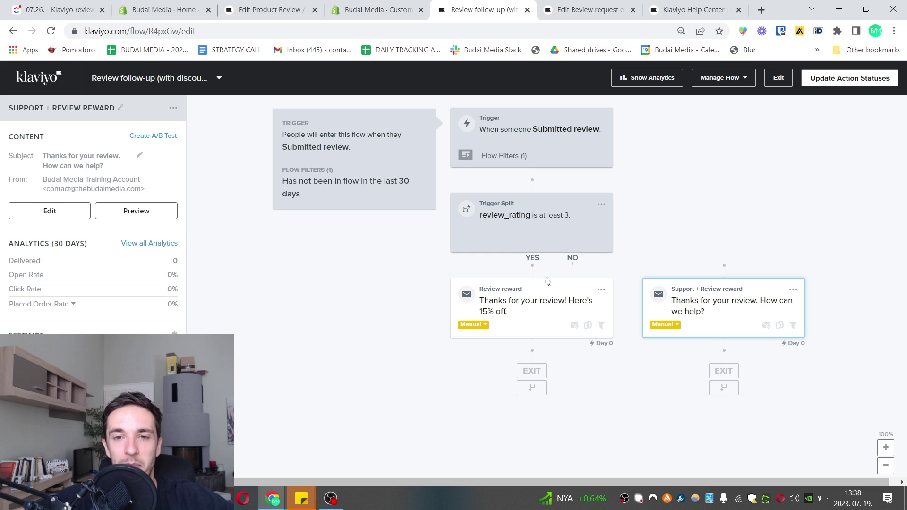
pyautogui.click(534, 310)
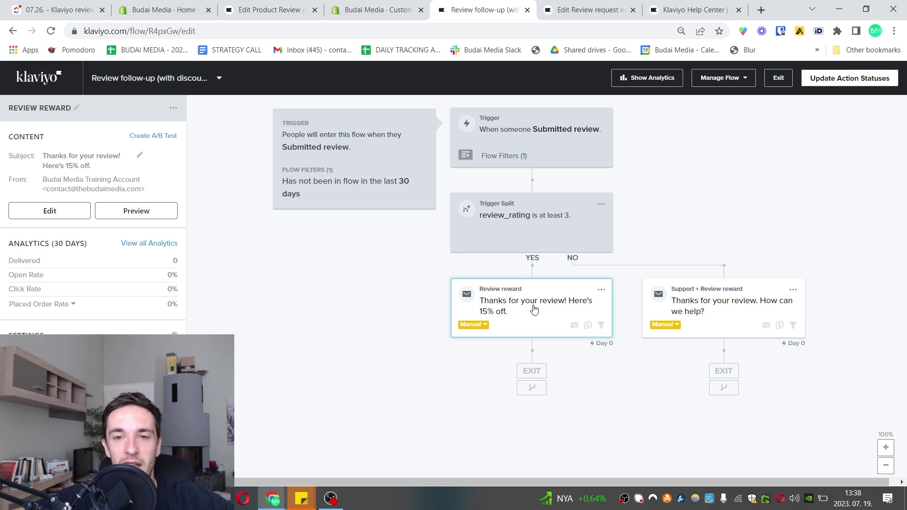
pyautogui.click(81, 220)
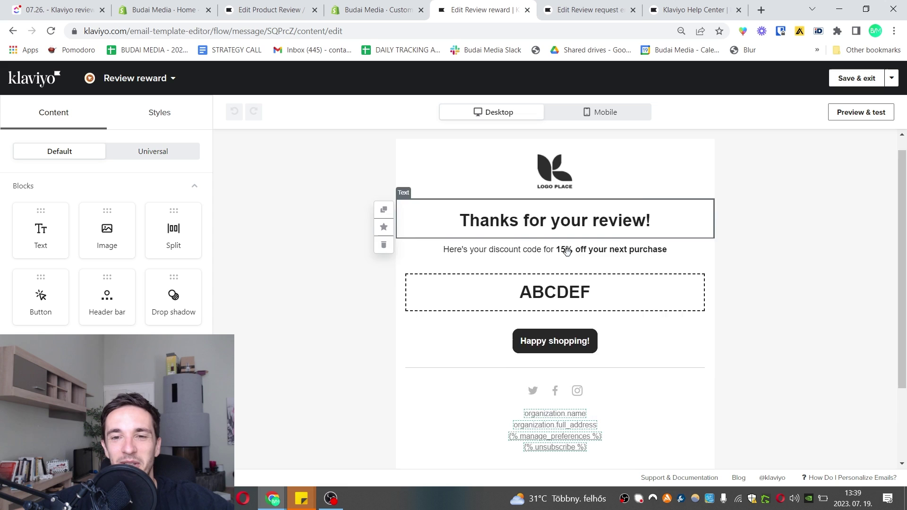
# Step: Drop a Review quote block directly below the Happy shopping! button in the Review reward email
pyautogui.scroll(-3, 560, 195)
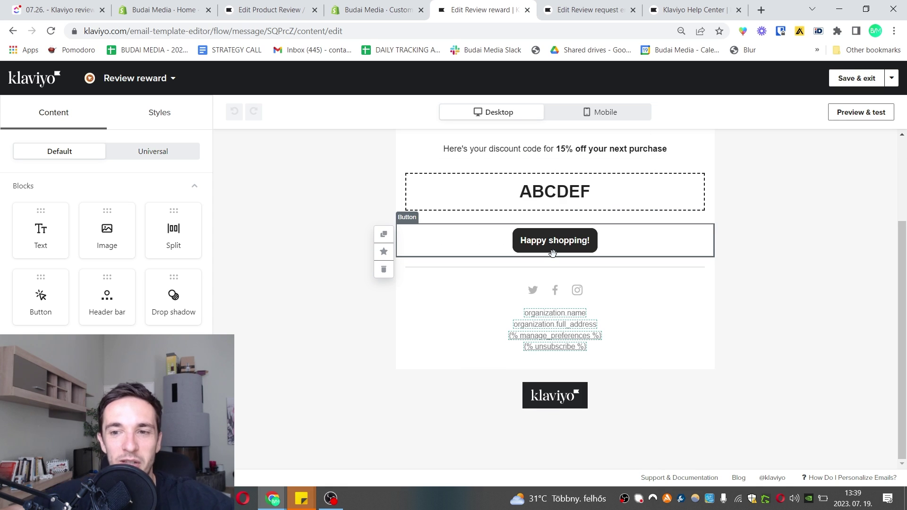
pyautogui.scroll(3, 553, 253)
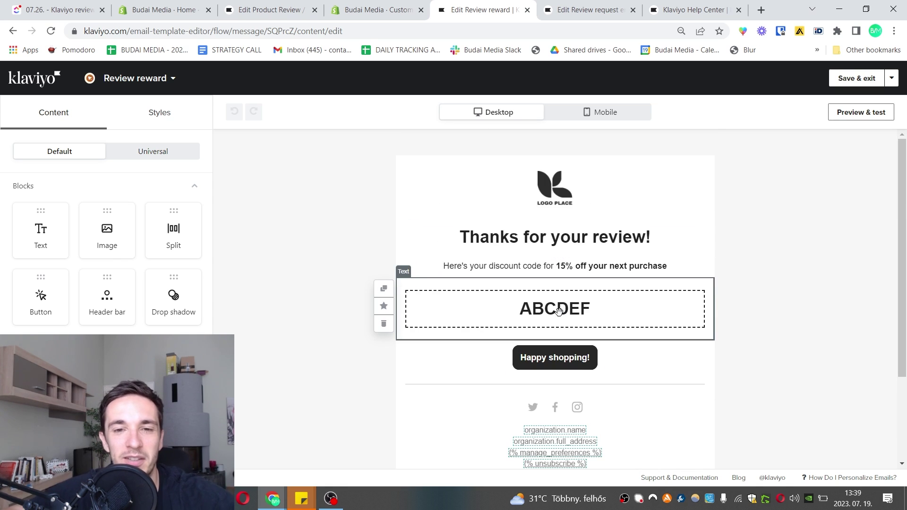
pyautogui.scroll(-3, 336, 320)
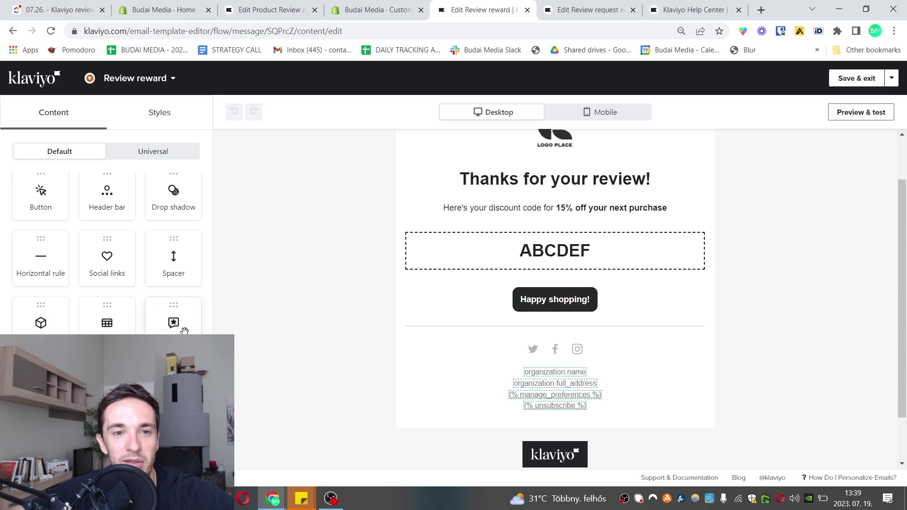
pyautogui.moveTo(176, 323); pyautogui.dragTo(557, 333)
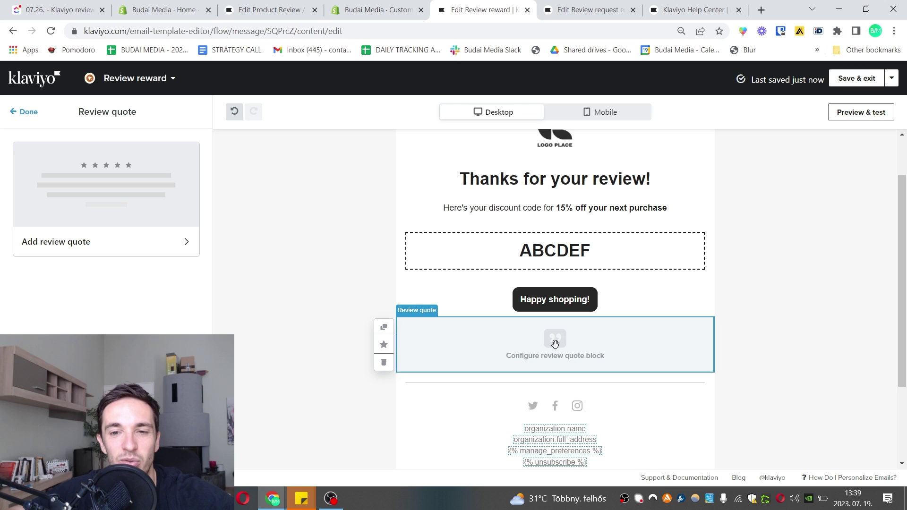
pyautogui.click(118, 251)
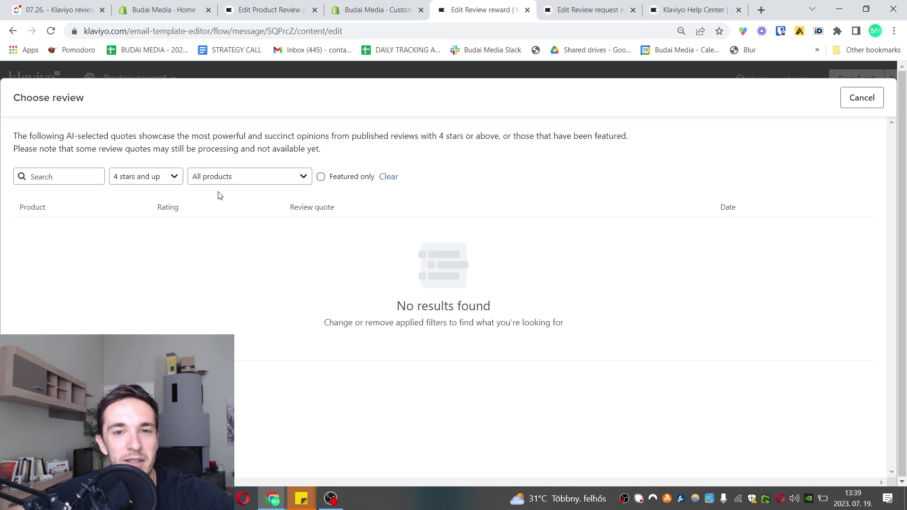
pyautogui.click(154, 179)
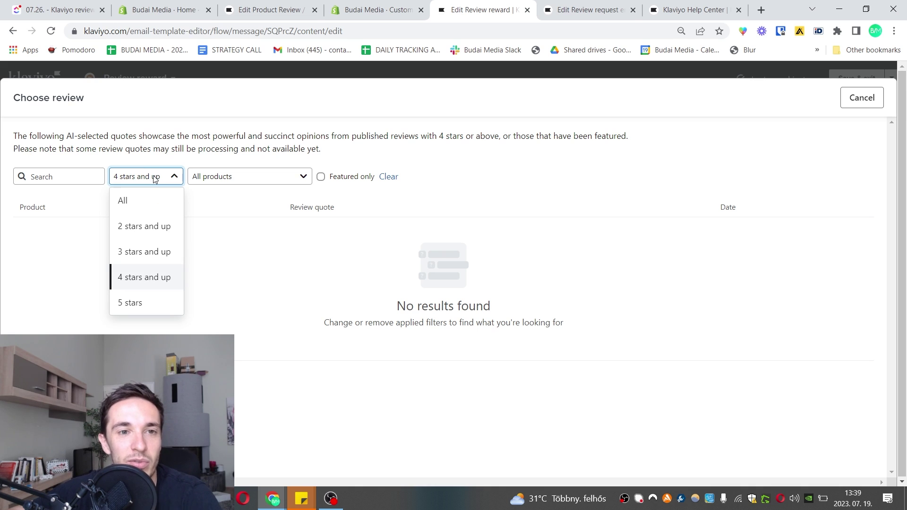
pyautogui.click(136, 206)
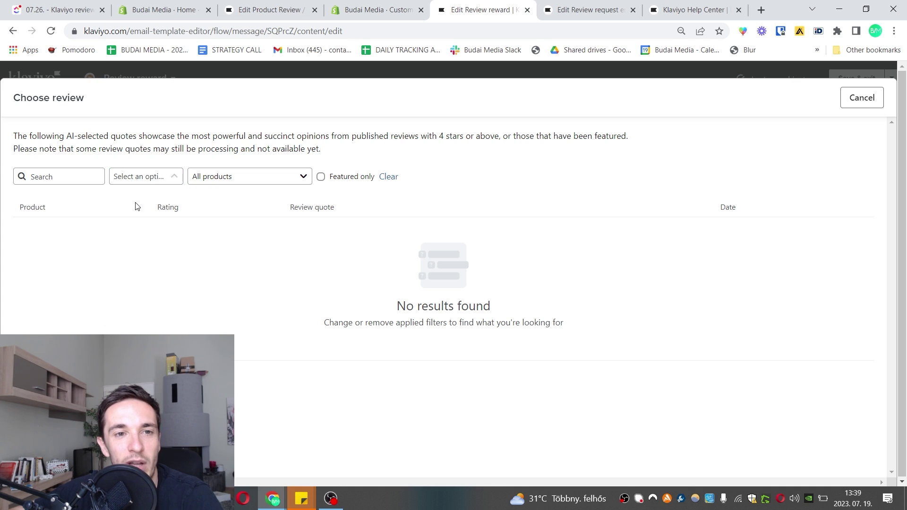
pyautogui.click(147, 178)
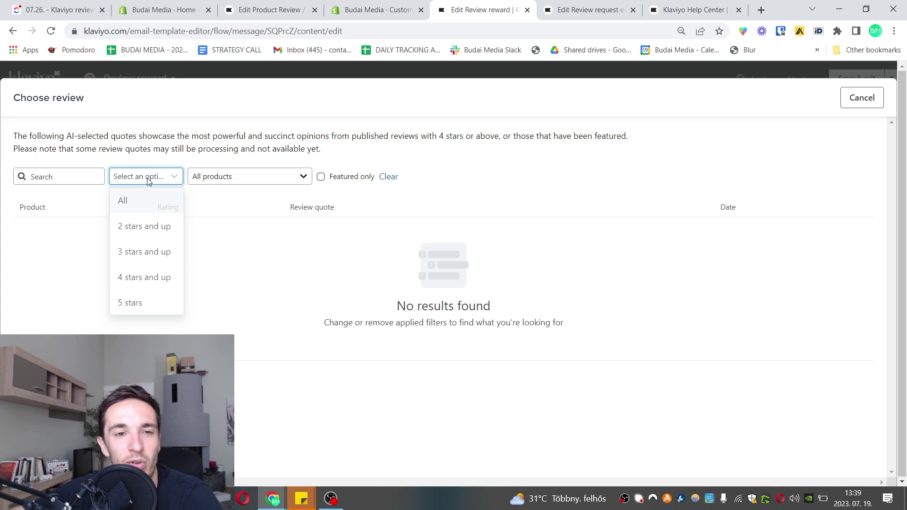
pyautogui.click(142, 282)
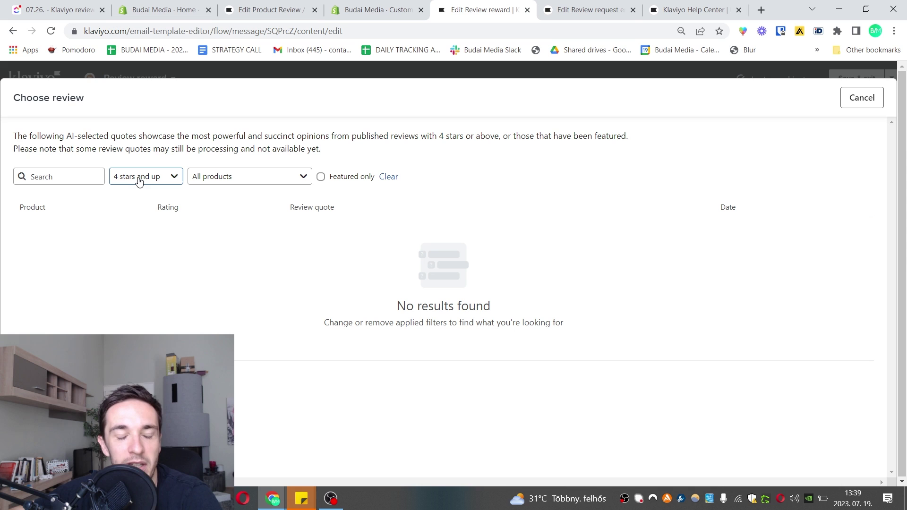
pyautogui.click(140, 180)
pyautogui.click(166, 279)
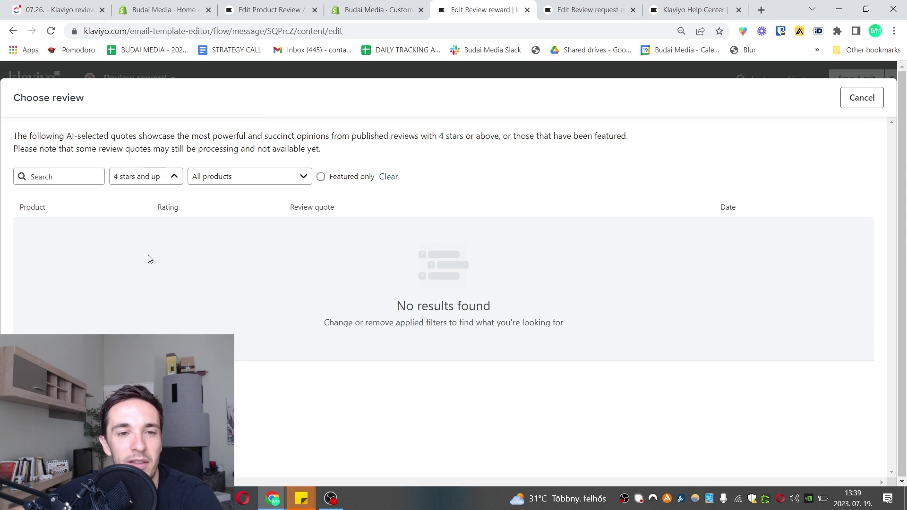
pyautogui.click(233, 181)
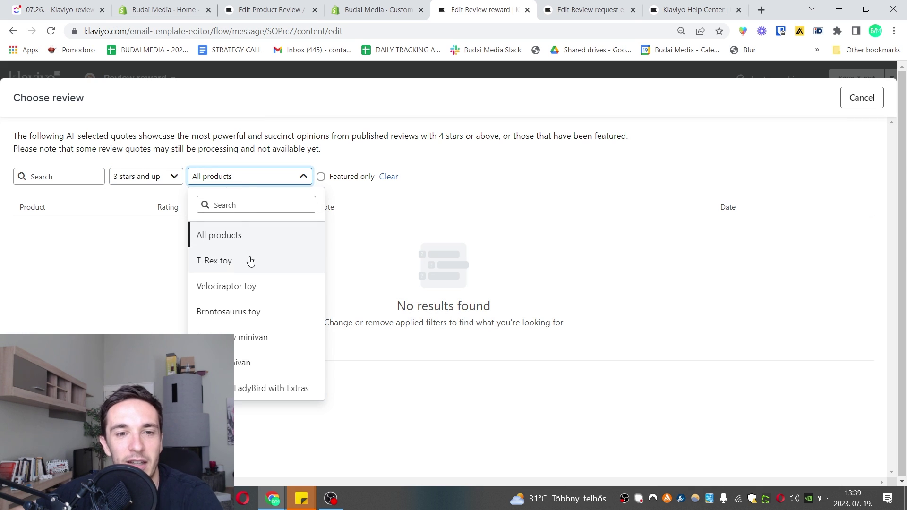
pyautogui.click(247, 312)
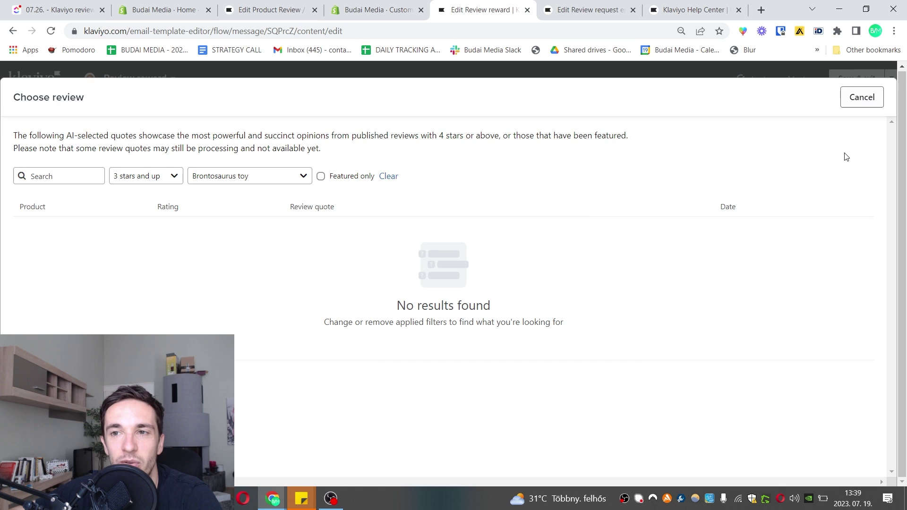
pyautogui.click(862, 97)
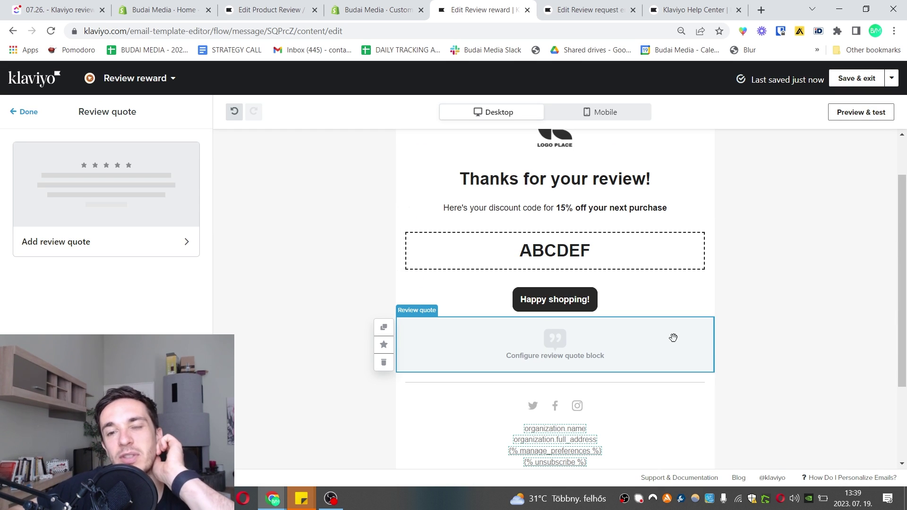
# Step: Save and exit the Review reward email to the flow, then start a new browser tab
pyautogui.click(851, 78)
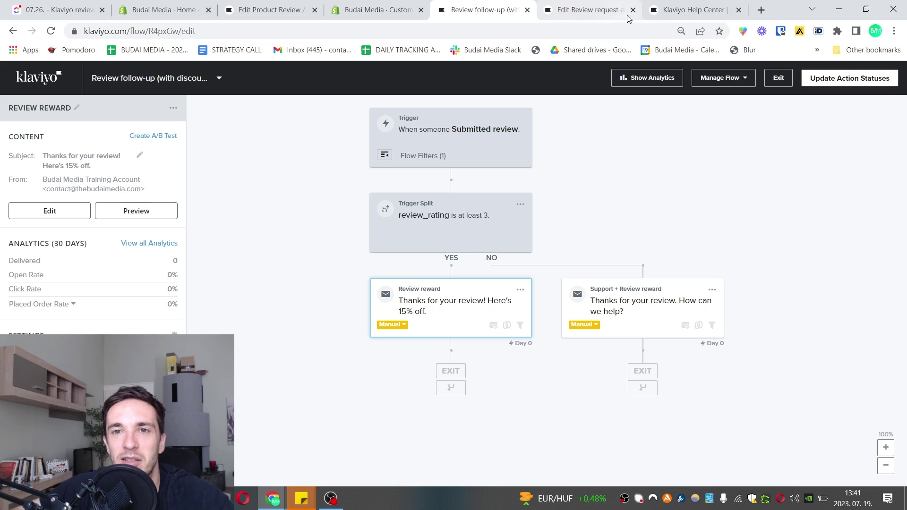
pyautogui.click(689, 10)
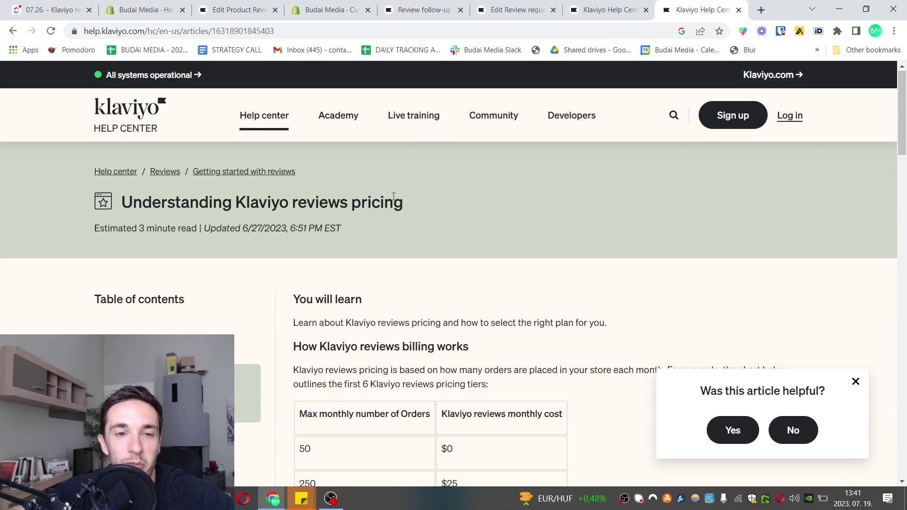
# Step: Highlight the 50-order $0 tier and the 250-order tier in the pricing table
pyautogui.scroll(-2, 381, 219)
pyautogui.scroll(1, 346, 250)
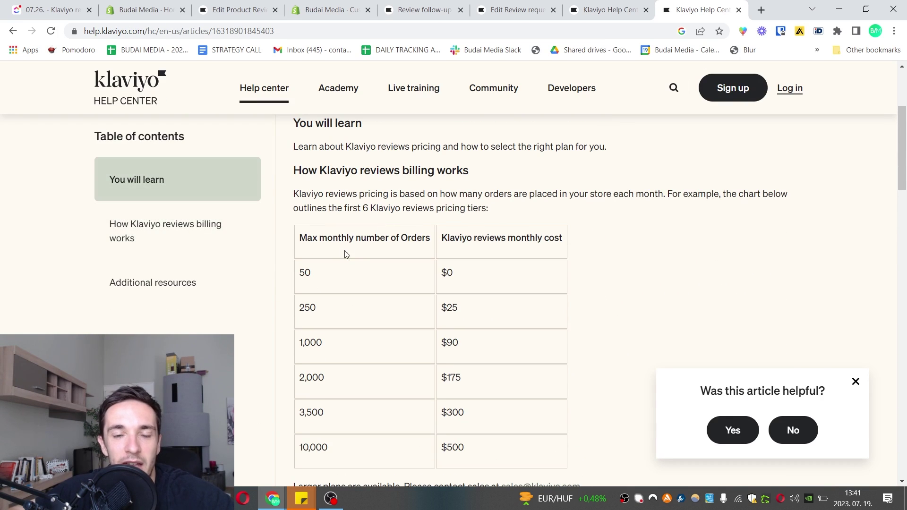
pyautogui.moveTo(310, 274); pyautogui.dragTo(300, 278)
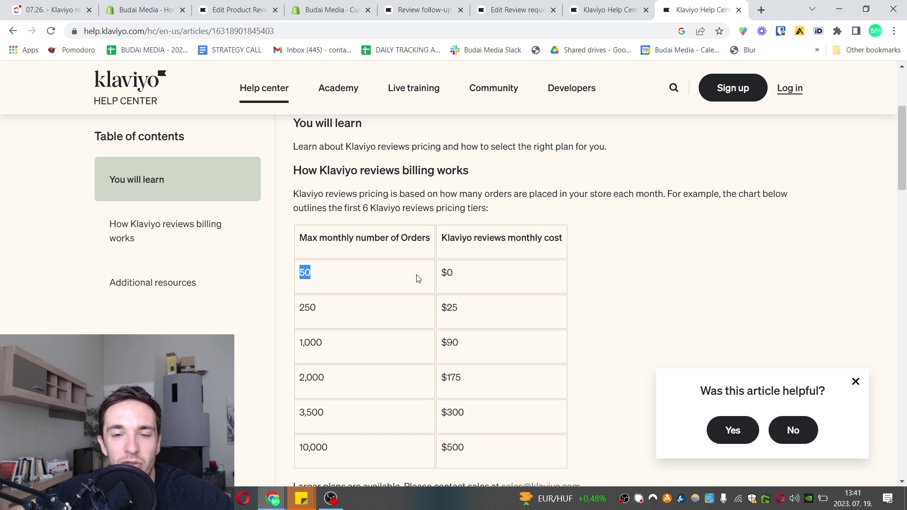
pyautogui.doubleClick(461, 278)
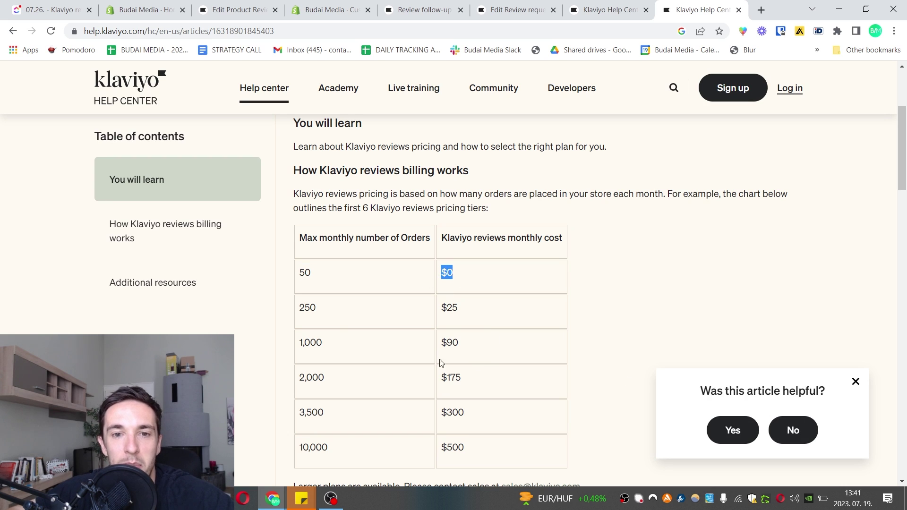
pyautogui.click(321, 310)
pyautogui.moveTo(321, 310); pyautogui.dragTo(300, 309)
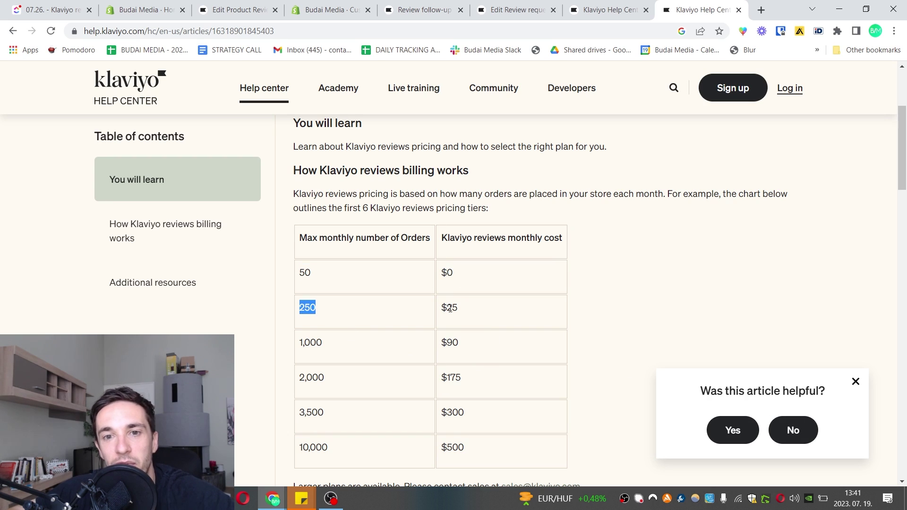
pyautogui.moveTo(461, 310); pyautogui.dragTo(446, 309)
# Step: Highlight the $90 and $500 monthly costs further down the pricing tiers
pyautogui.scroll(-1, 325, 362)
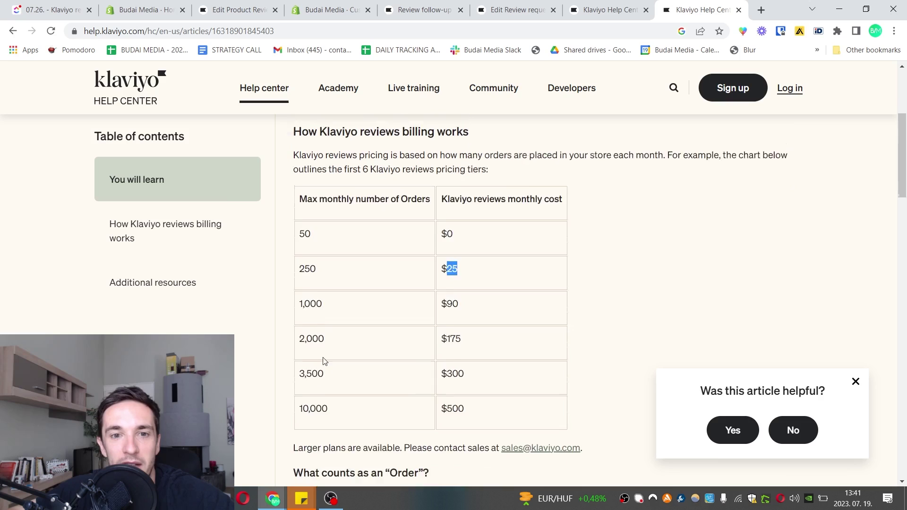
pyautogui.scroll(-1, 325, 361)
pyautogui.moveTo(324, 285); pyautogui.dragTo(304, 284)
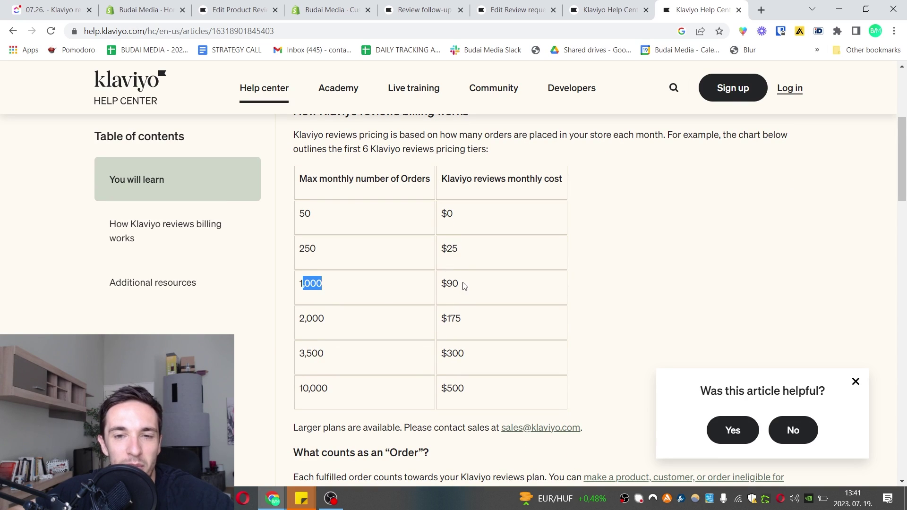
pyautogui.moveTo(461, 283); pyautogui.dragTo(442, 284)
pyautogui.scroll(-3, 342, 345)
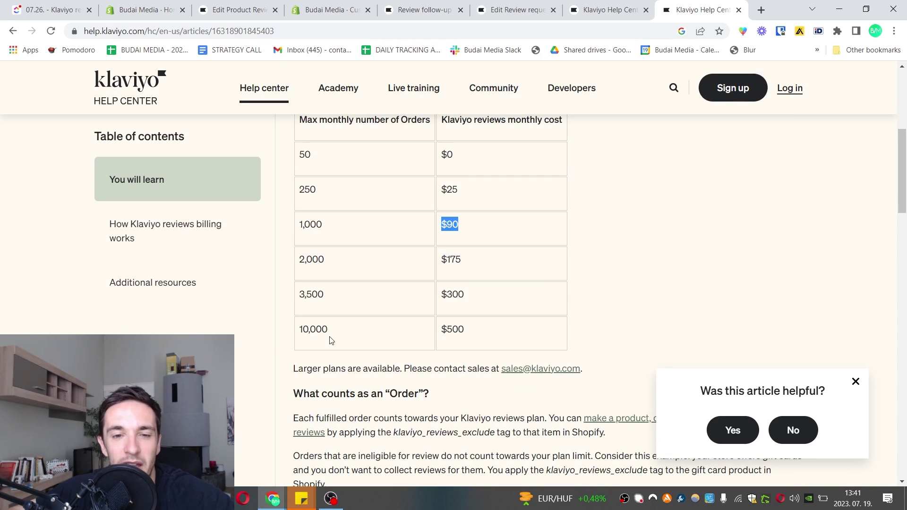
pyautogui.moveTo(335, 331); pyautogui.dragTo(300, 330)
pyautogui.moveTo(465, 331); pyautogui.dragTo(439, 332)
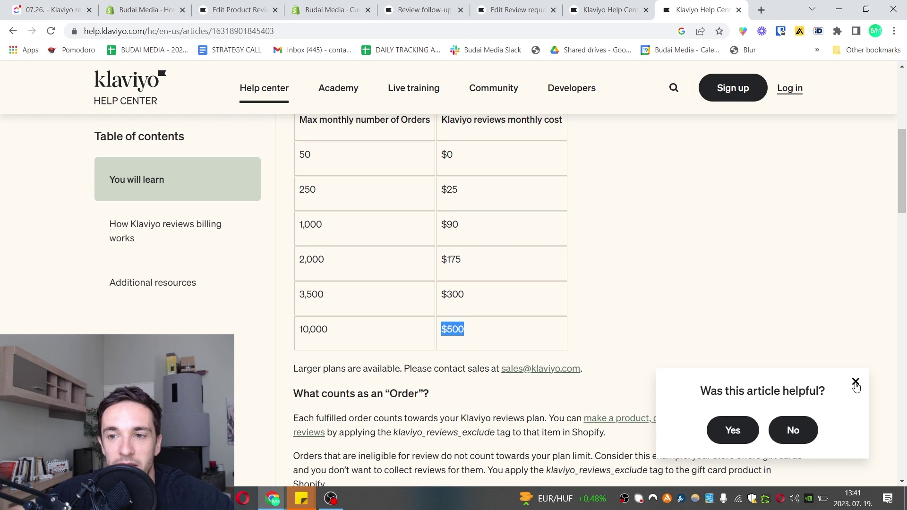
# Step: Close the article feedback popup and scroll through the pricing article
pyautogui.click(855, 381)
pyautogui.scroll(-3, 607, 303)
pyautogui.scroll(-3, 608, 304)
pyautogui.scroll(10, 611, 307)
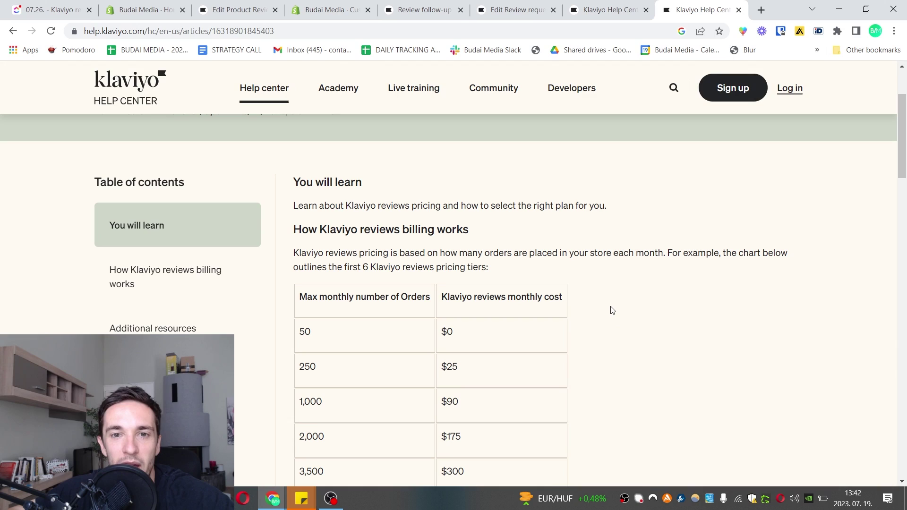
pyautogui.scroll(-8, 639, 320)
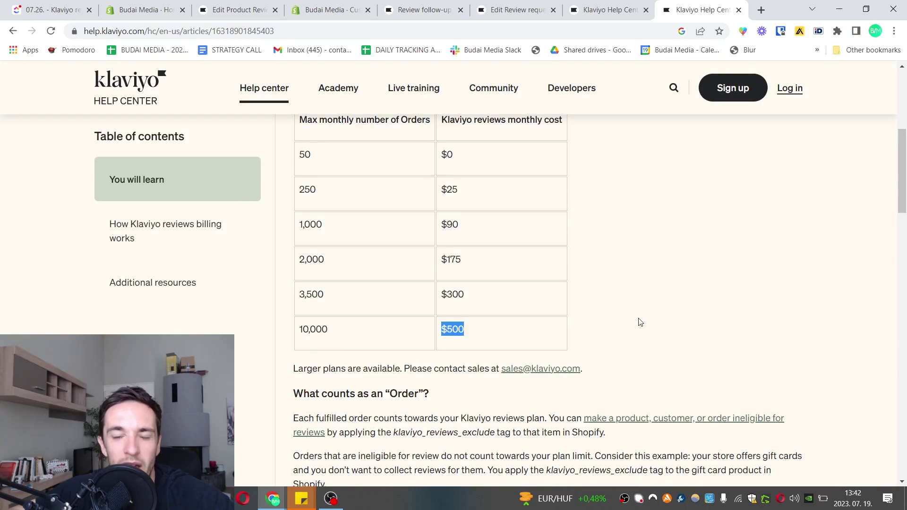
pyautogui.scroll(-3, 640, 319)
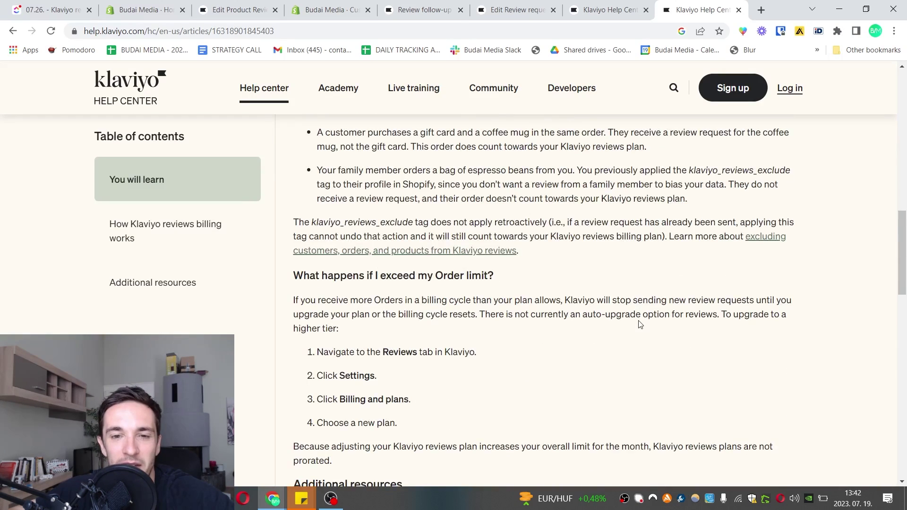
pyautogui.scroll(-4, 640, 324)
pyautogui.scroll(9, 638, 326)
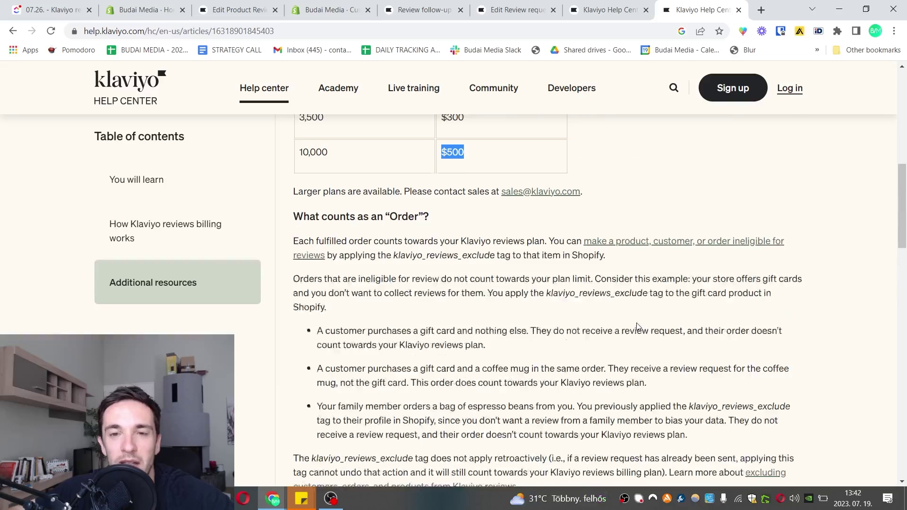
pyautogui.scroll(9, 638, 328)
pyautogui.scroll(-5, 639, 331)
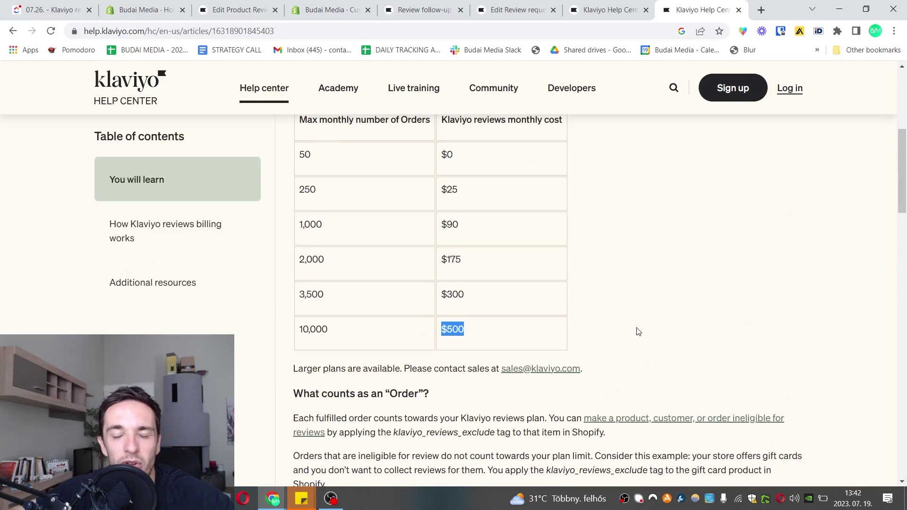
pyautogui.scroll(3, 537, 339)
pyautogui.scroll(-1, 482, 263)
# Step: Highlight the free 50-order tier and the 10,000 orders figure
pyautogui.moveTo(454, 216); pyautogui.dragTo(445, 214)
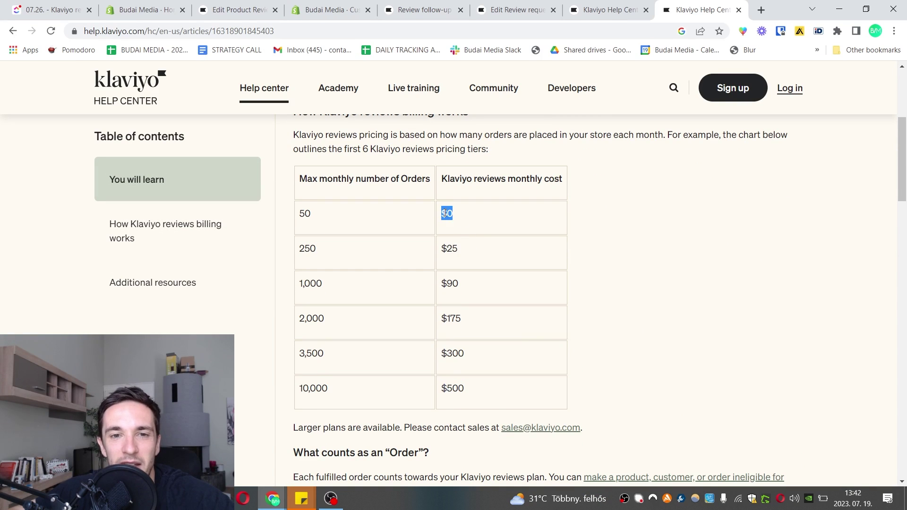
pyautogui.moveTo(316, 216); pyautogui.dragTo(302, 215)
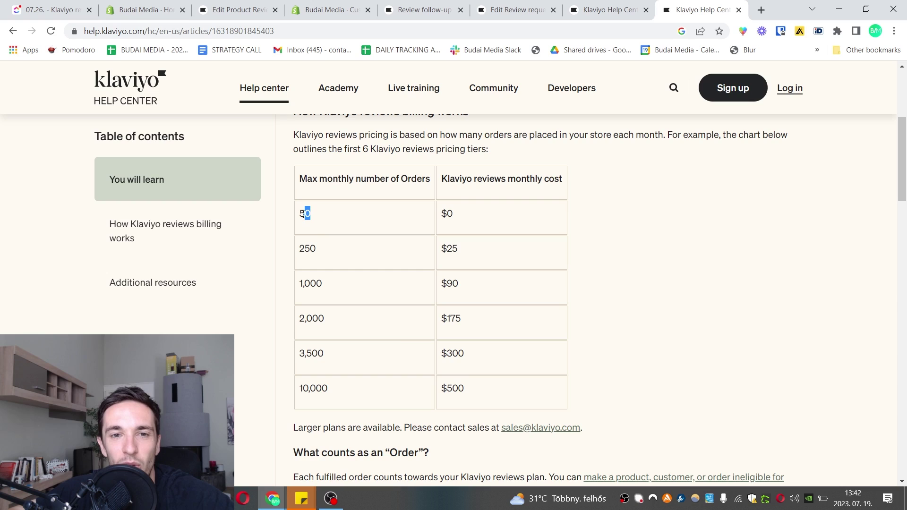
pyautogui.moveTo(342, 390); pyautogui.dragTo(300, 390)
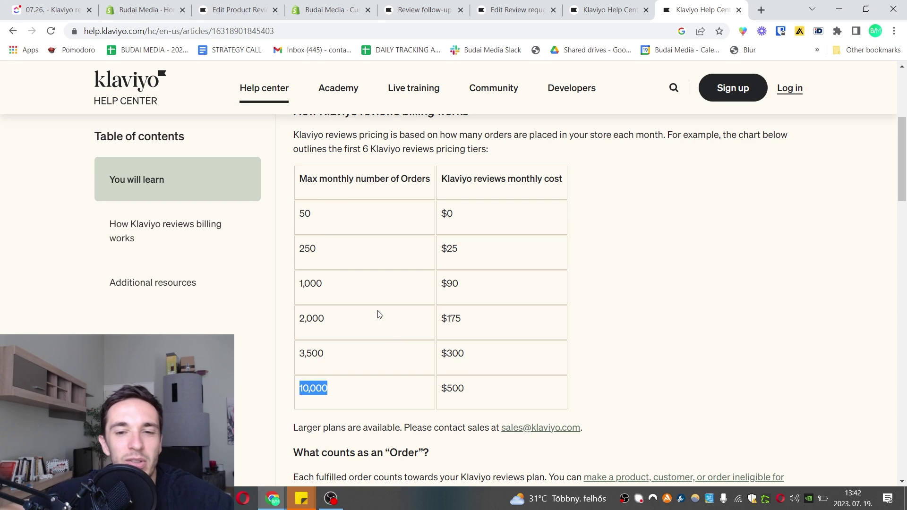